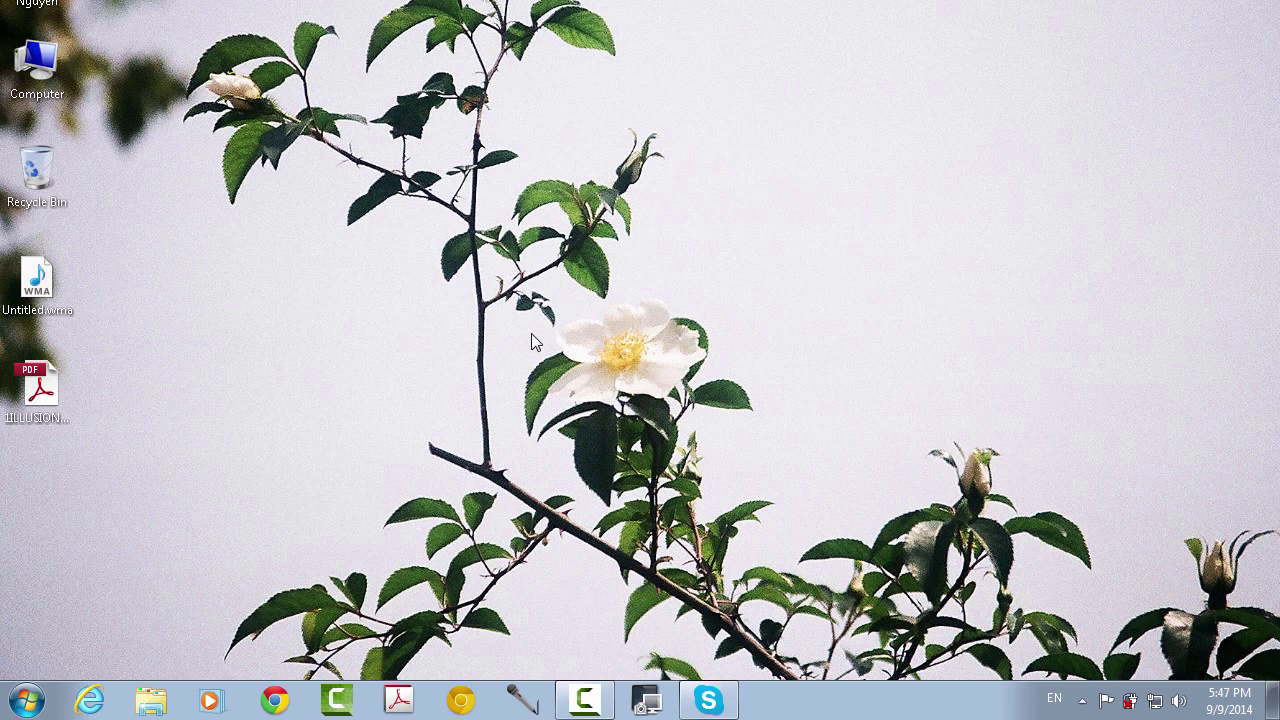
Step: Search for gpedit.msc, open the Local Group Policy Editor and slightly widen its tree pane
key(super)
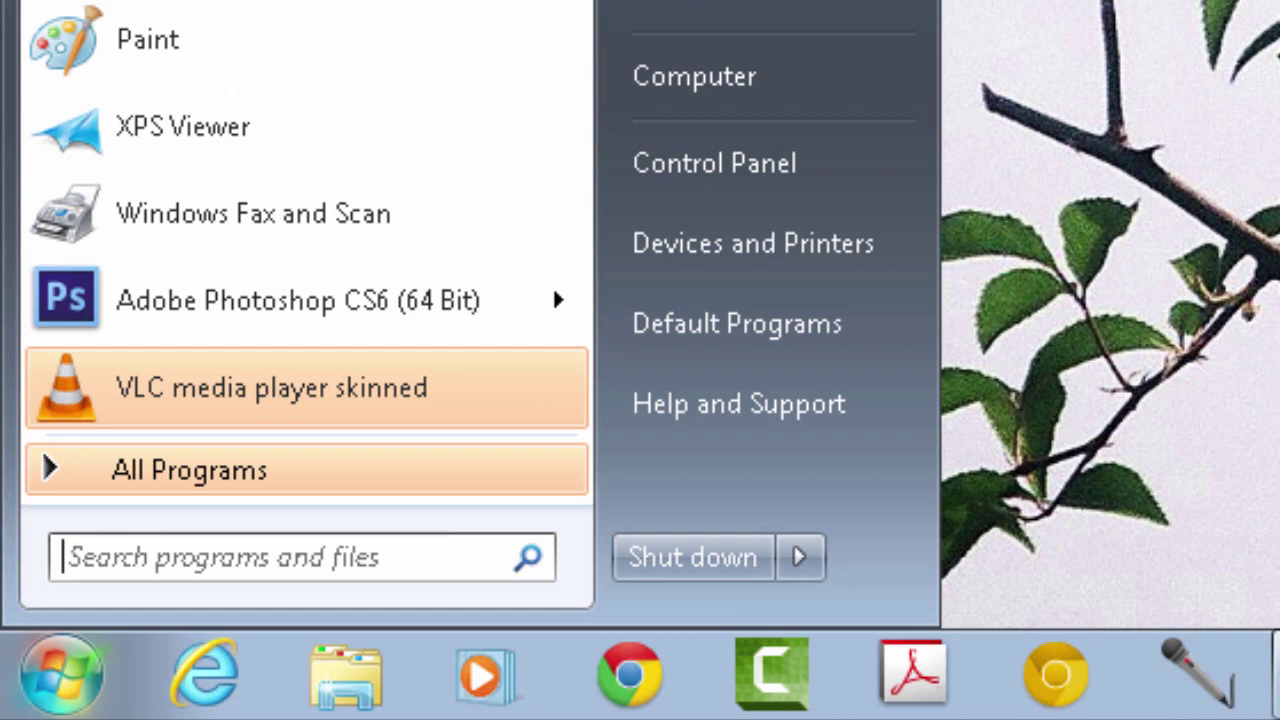
text(gp)
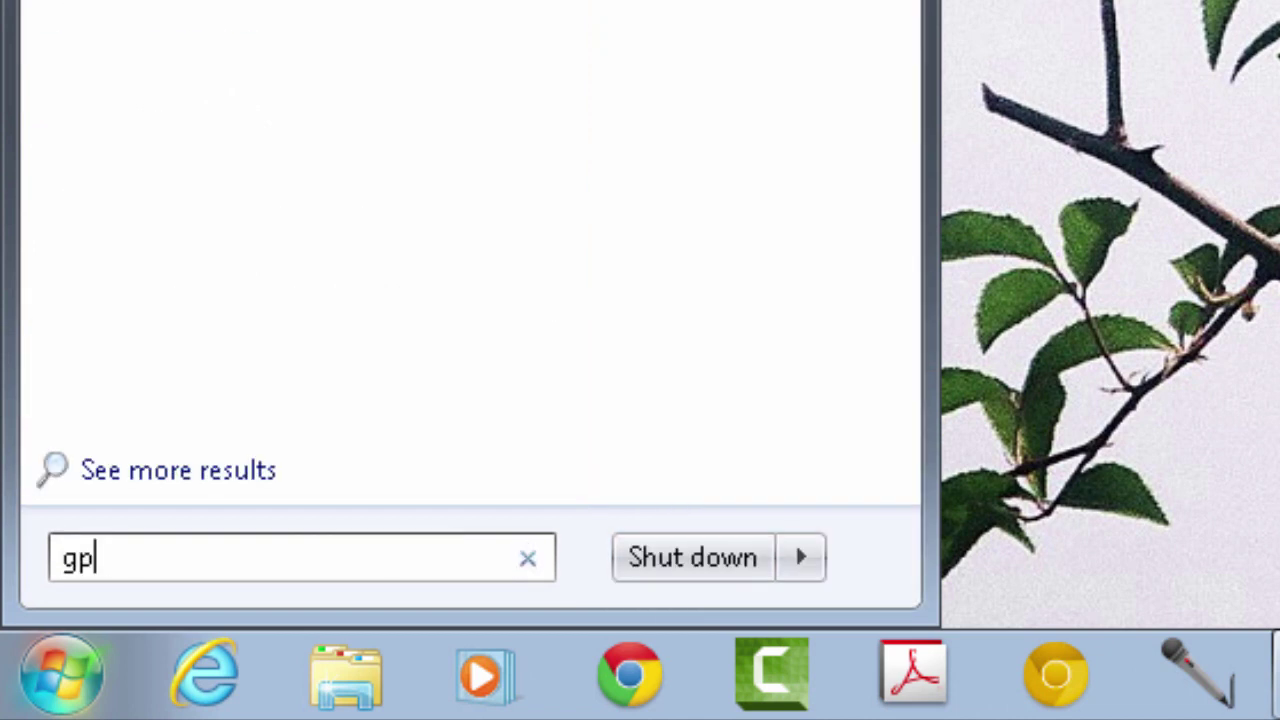
text(edi)
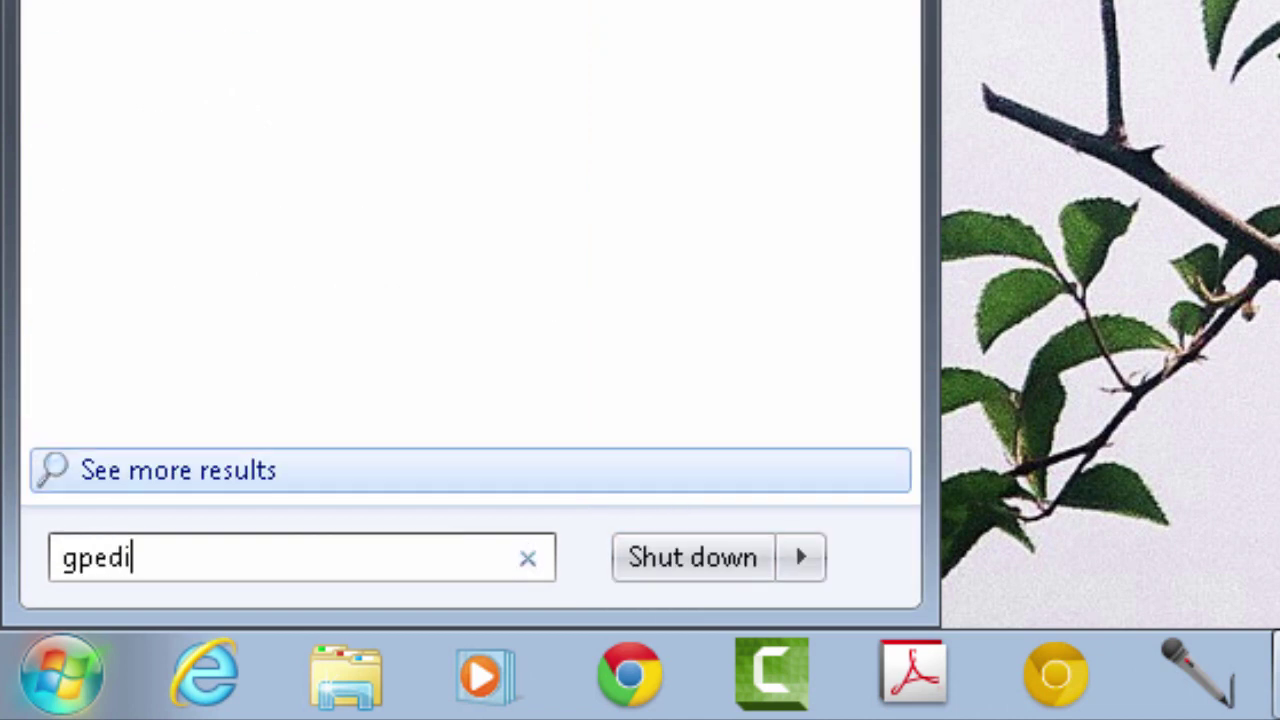
text(t.m)
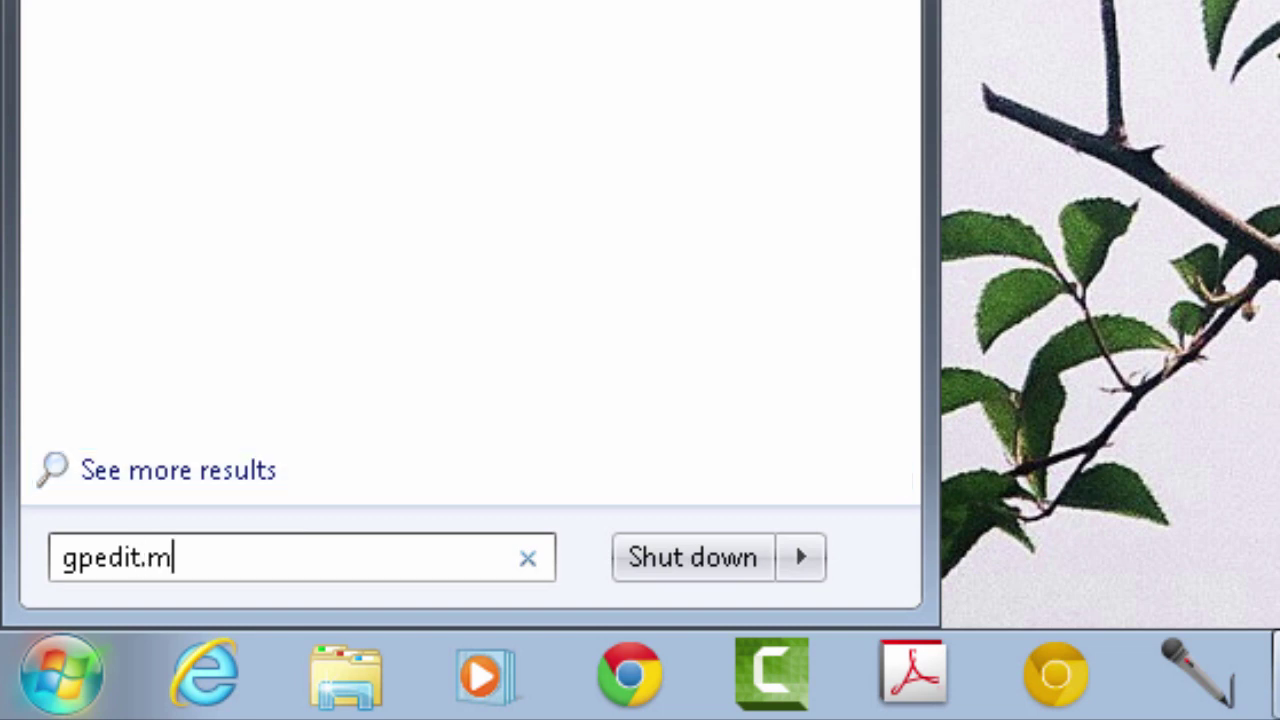
text(sc)
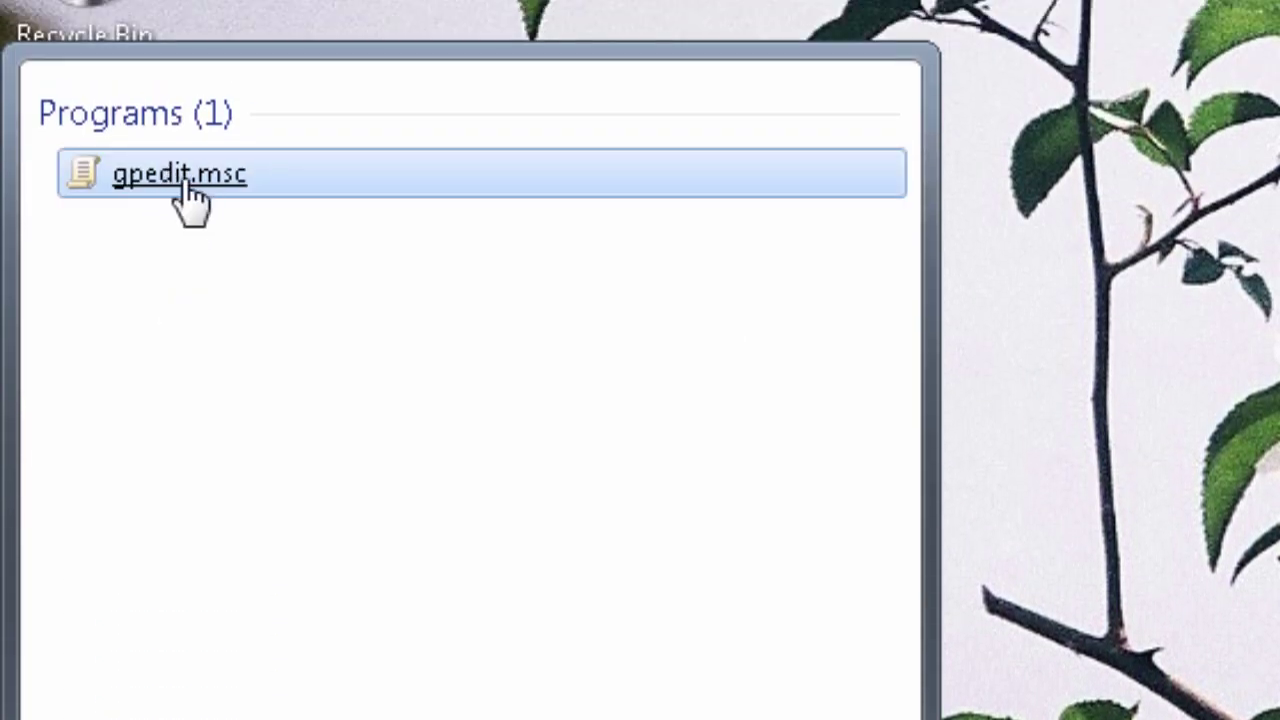
click(184, 184)
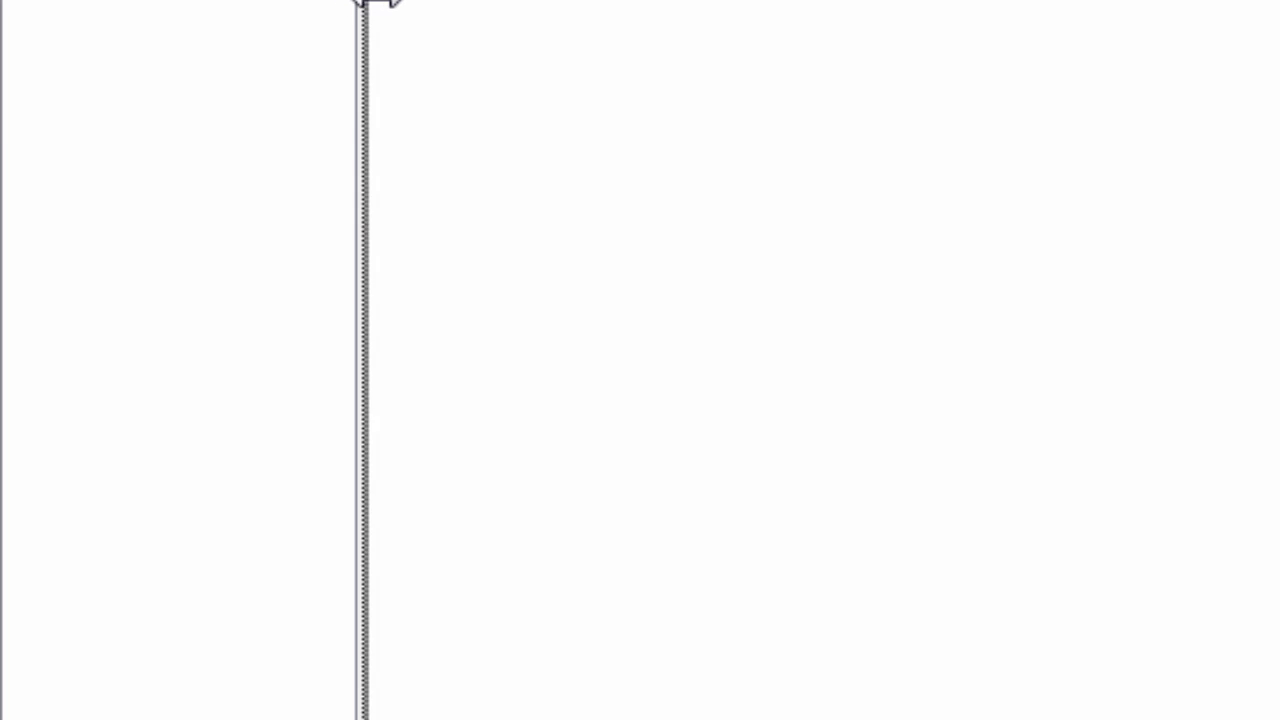
drag(375, 2, 380, 4)
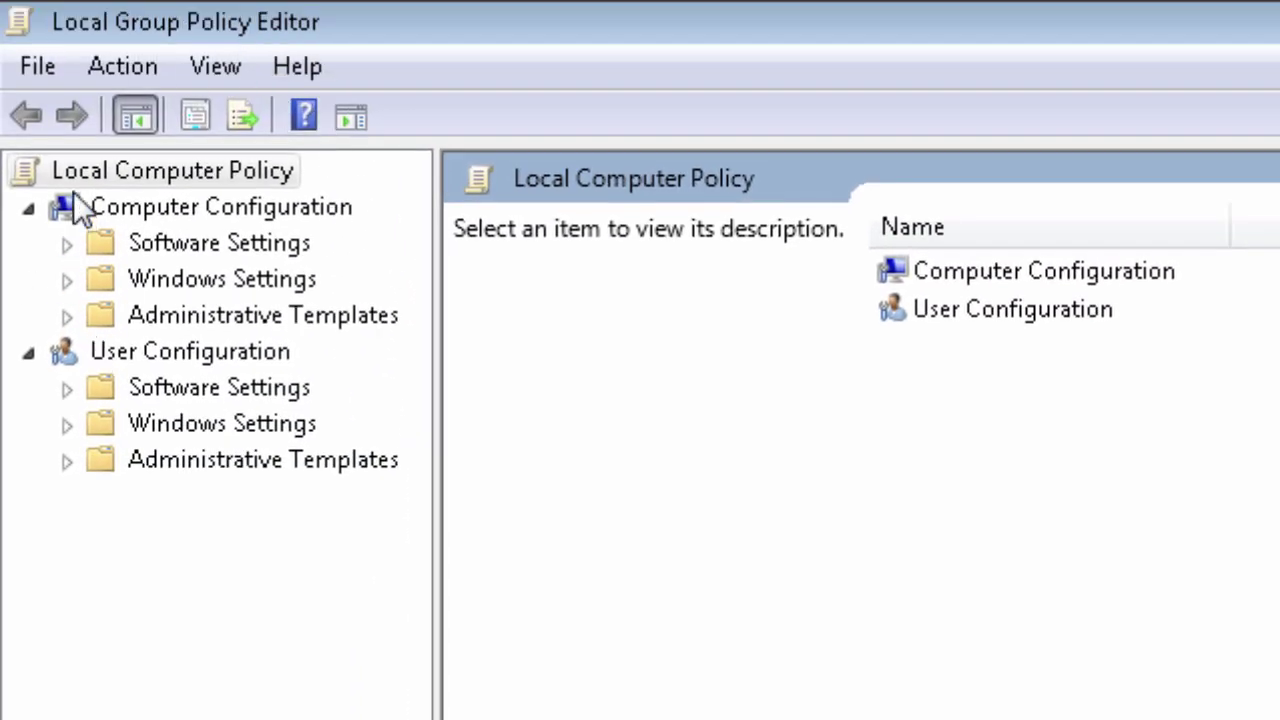
Step: Open Audit Policy under Computer Configuration > Windows Settings > Security Settings > Local Policies
click(87, 165)
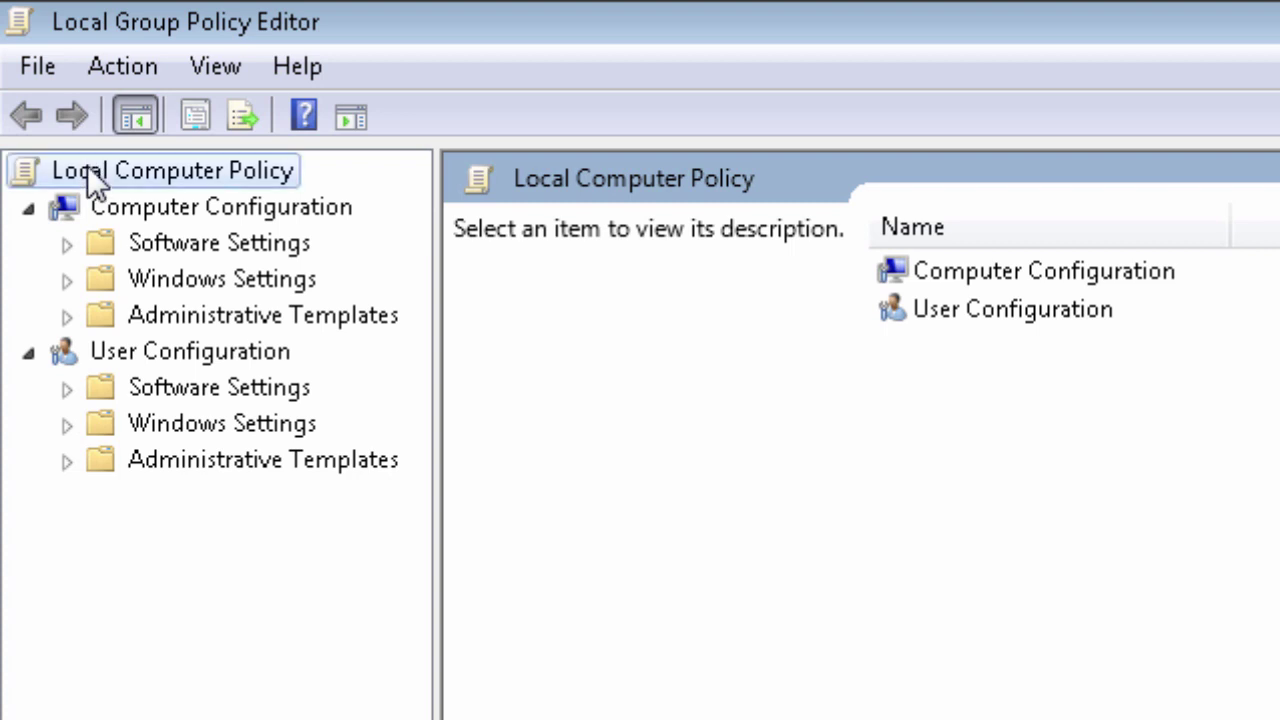
click(200, 212)
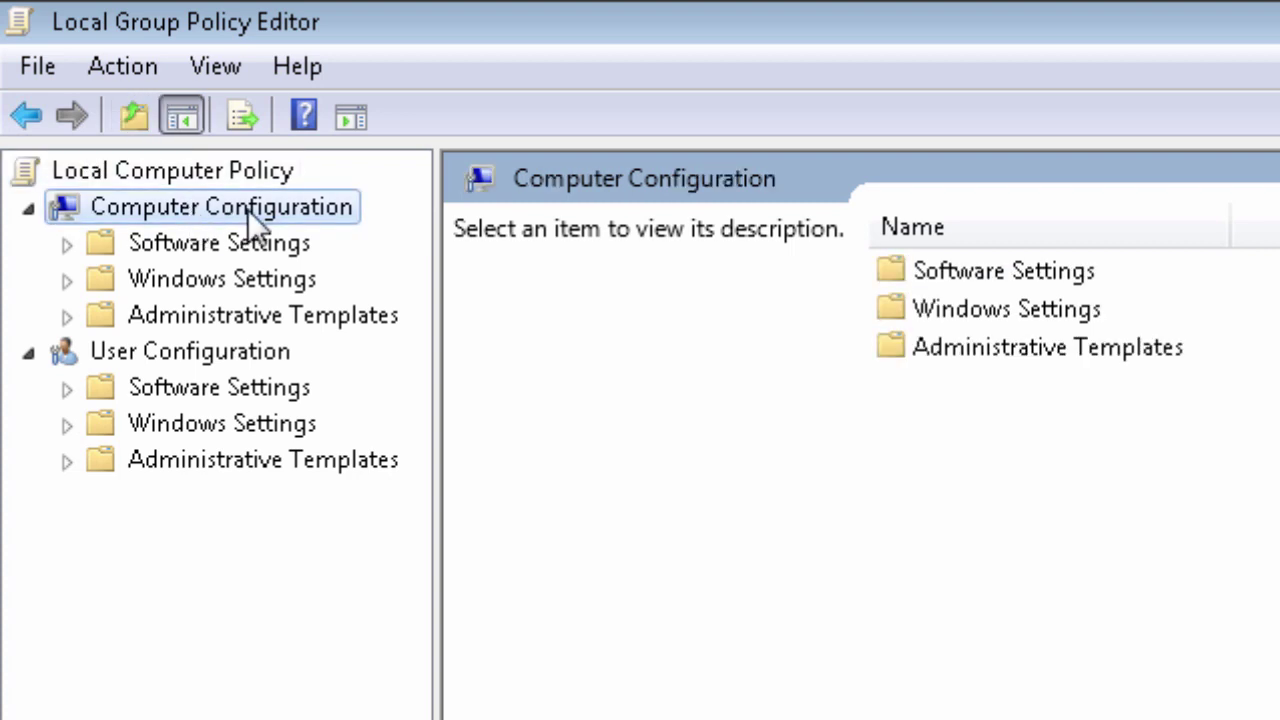
click(209, 279)
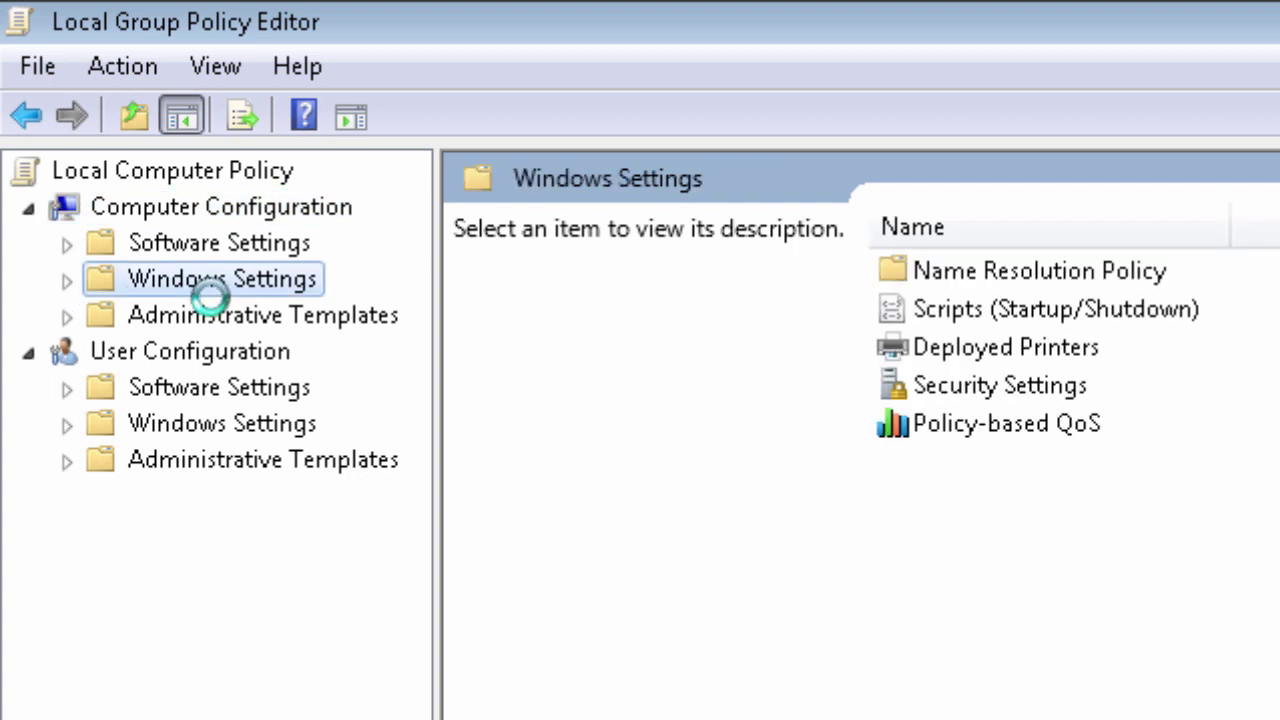
click(67, 280)
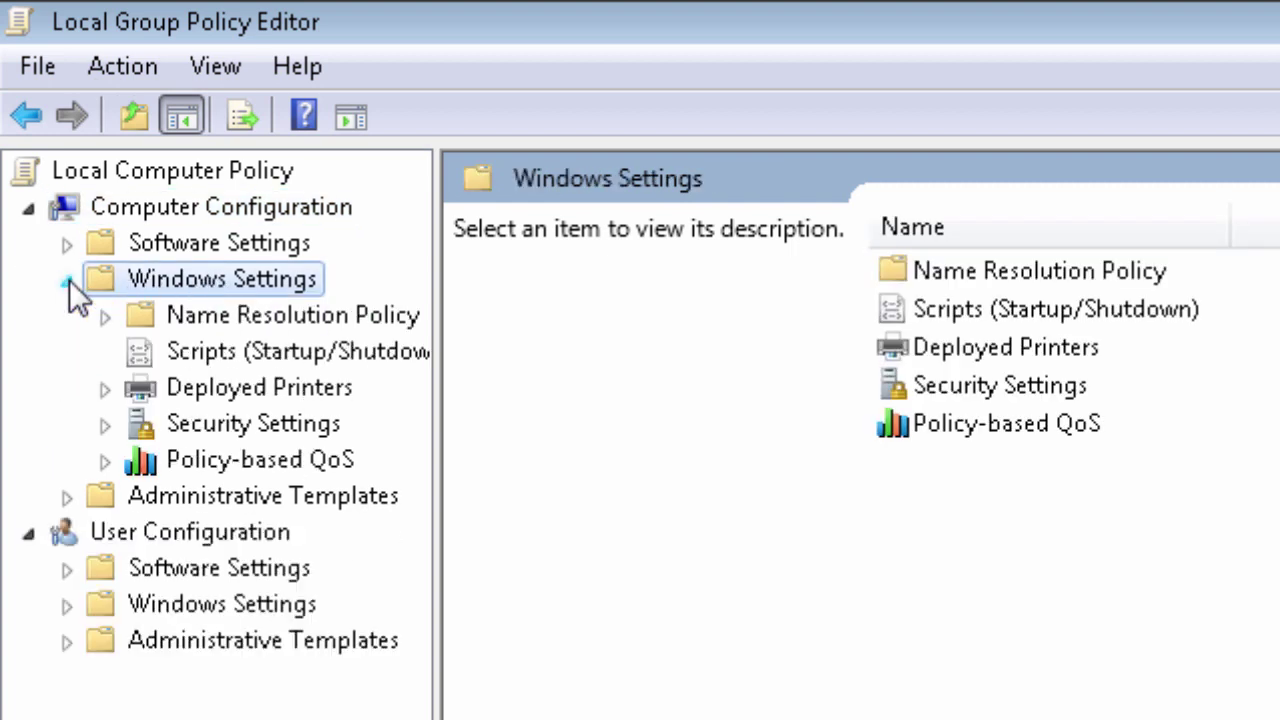
click(199, 426)
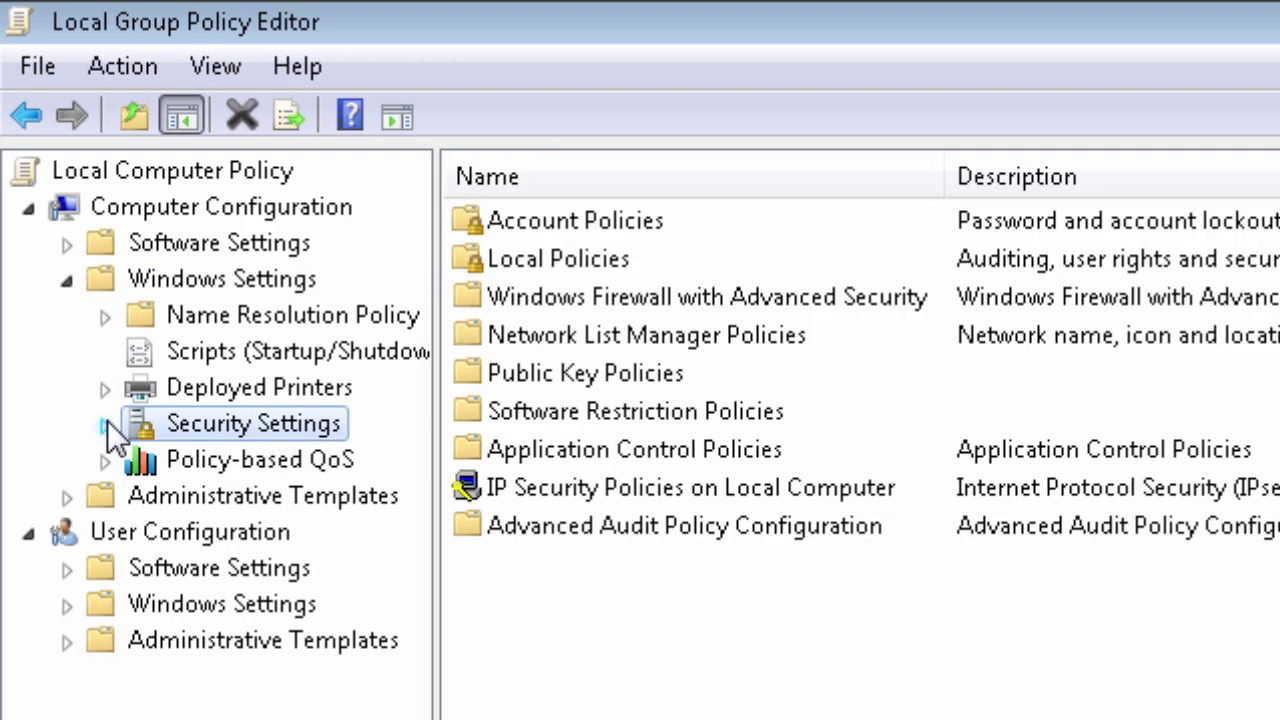
click(105, 426)
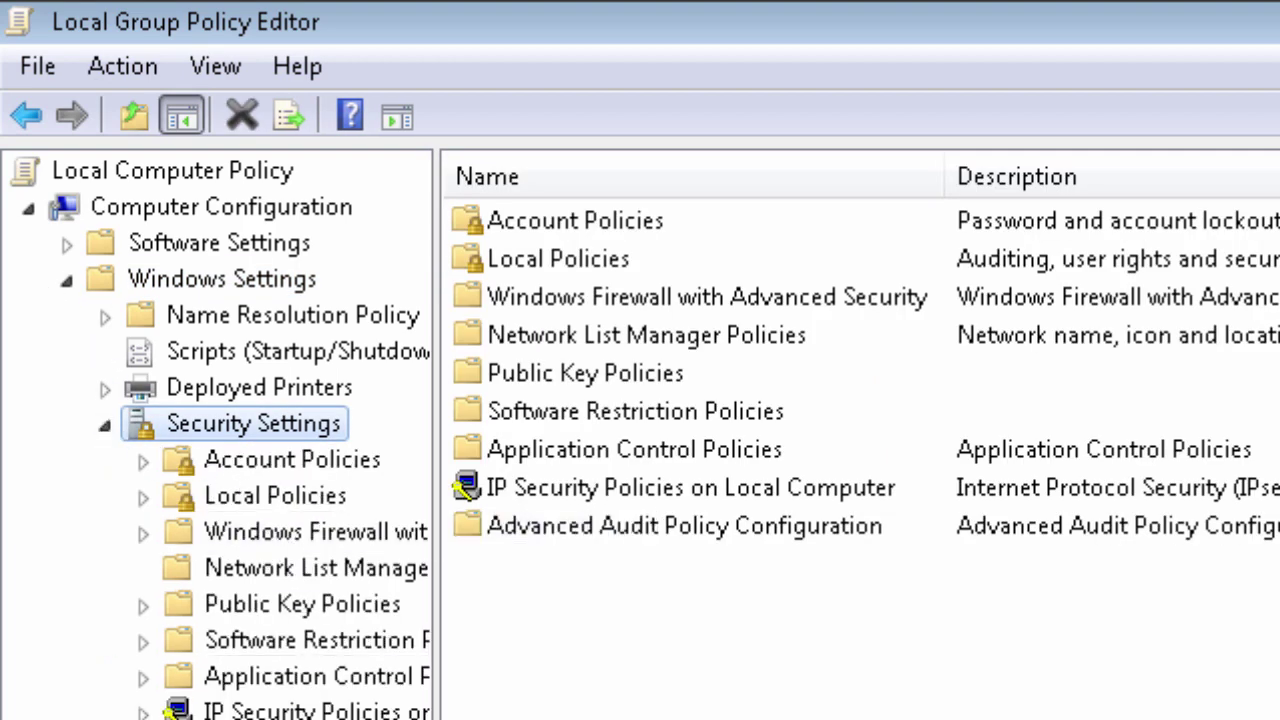
click(143, 496)
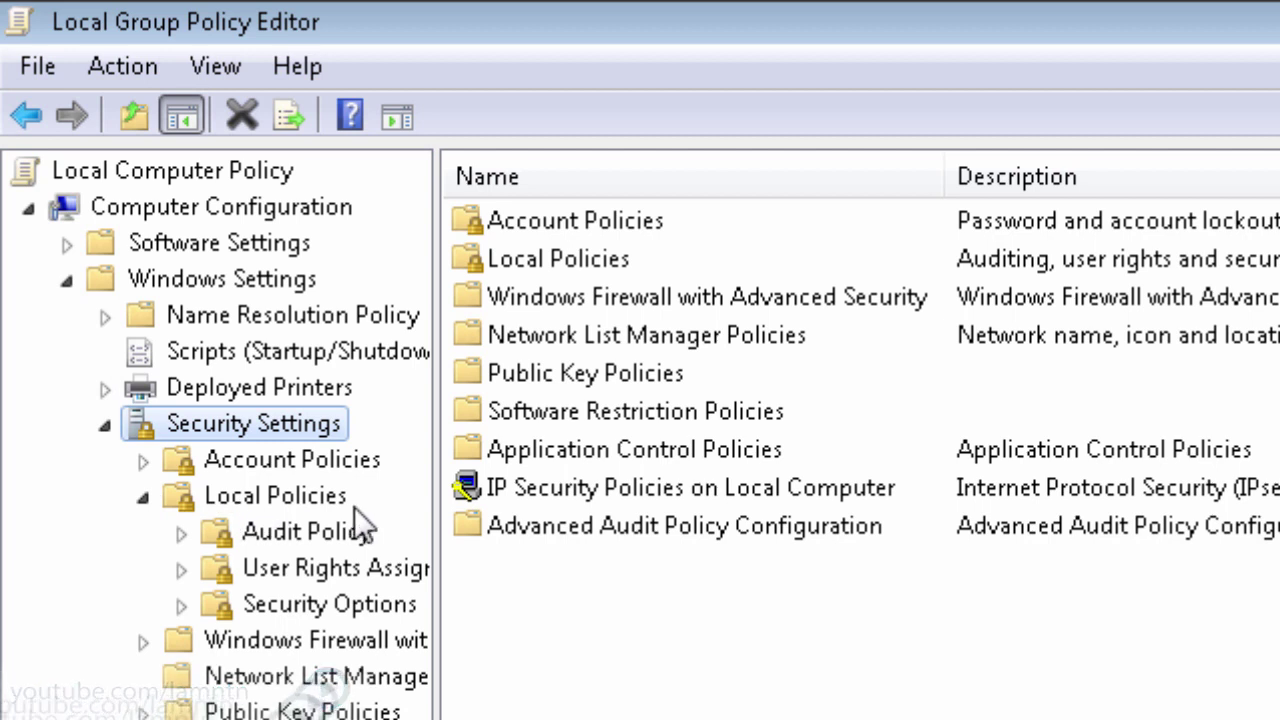
click(324, 527)
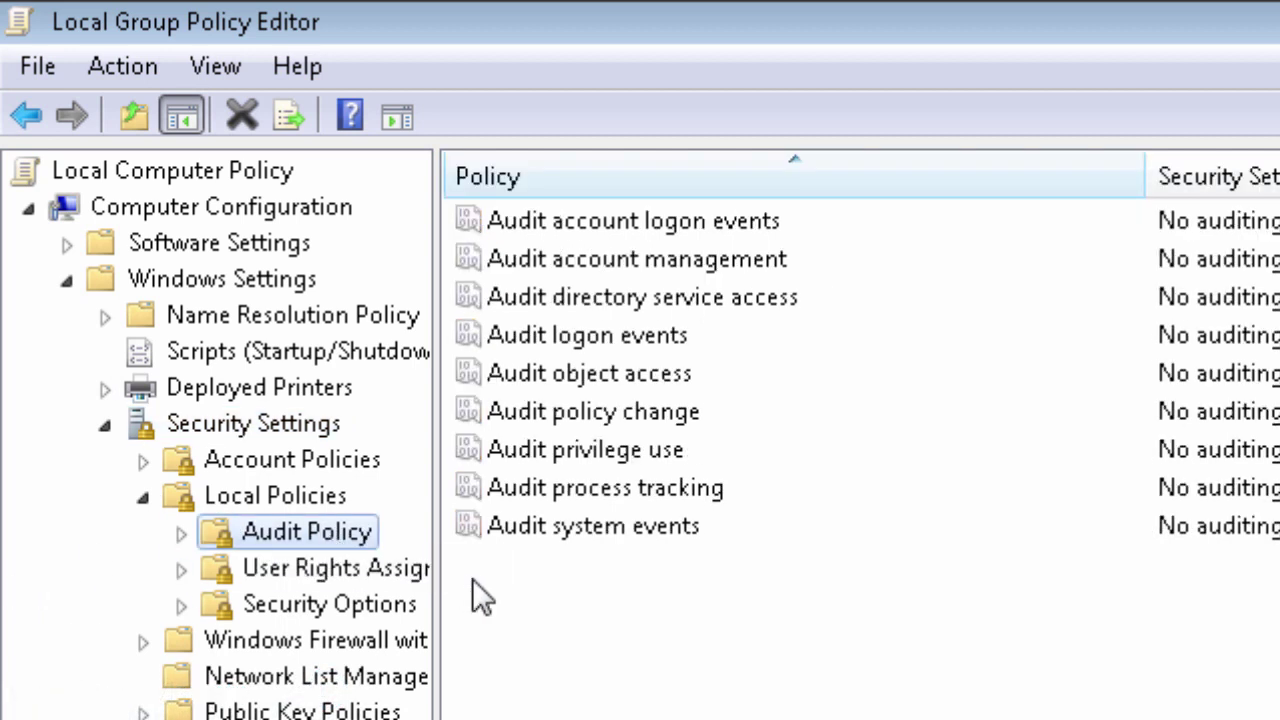
Step: Enable Success and Failure auditing in the Audit logon events policy and apply the change
click(553, 335)
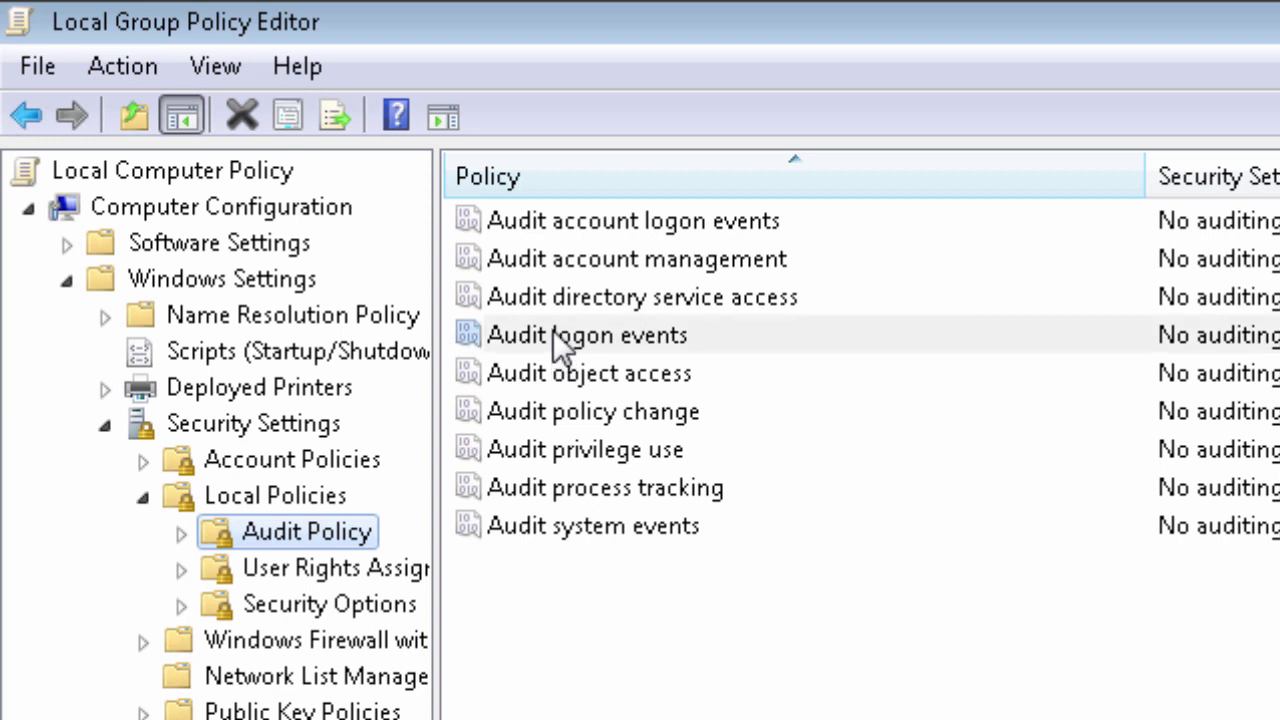
click(563, 340)
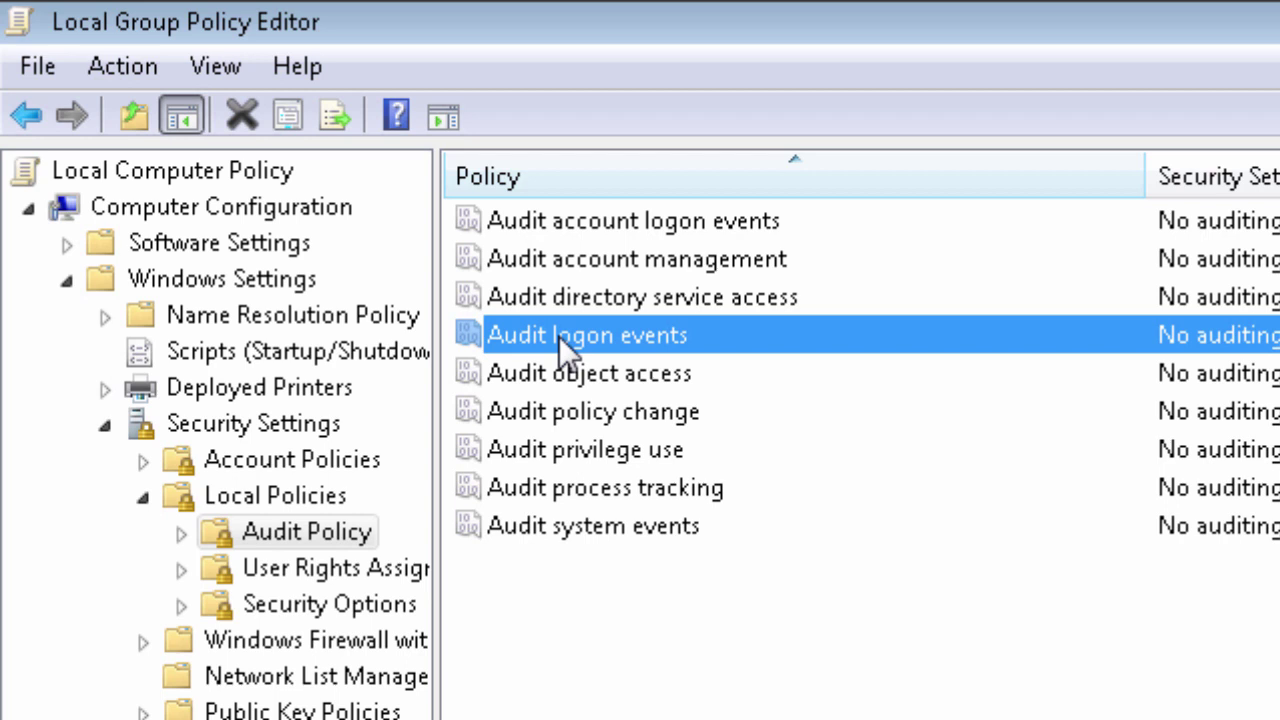
double_click(559, 336)
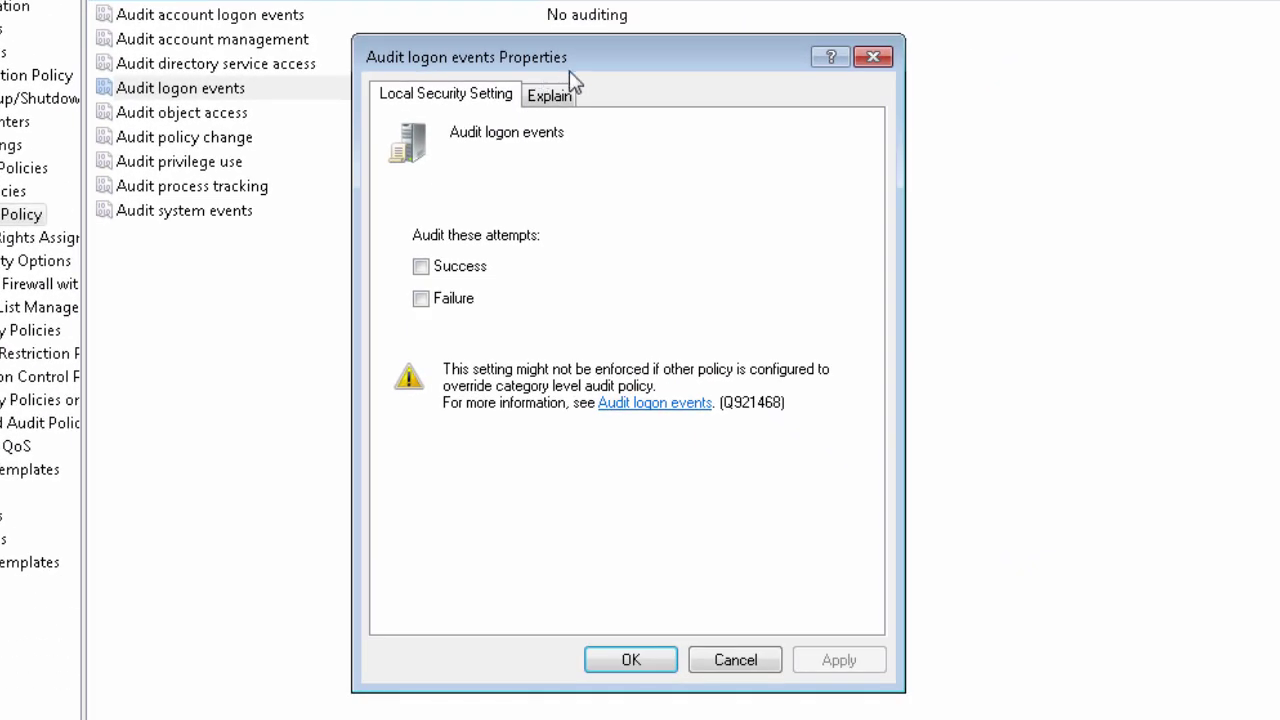
click(450, 272)
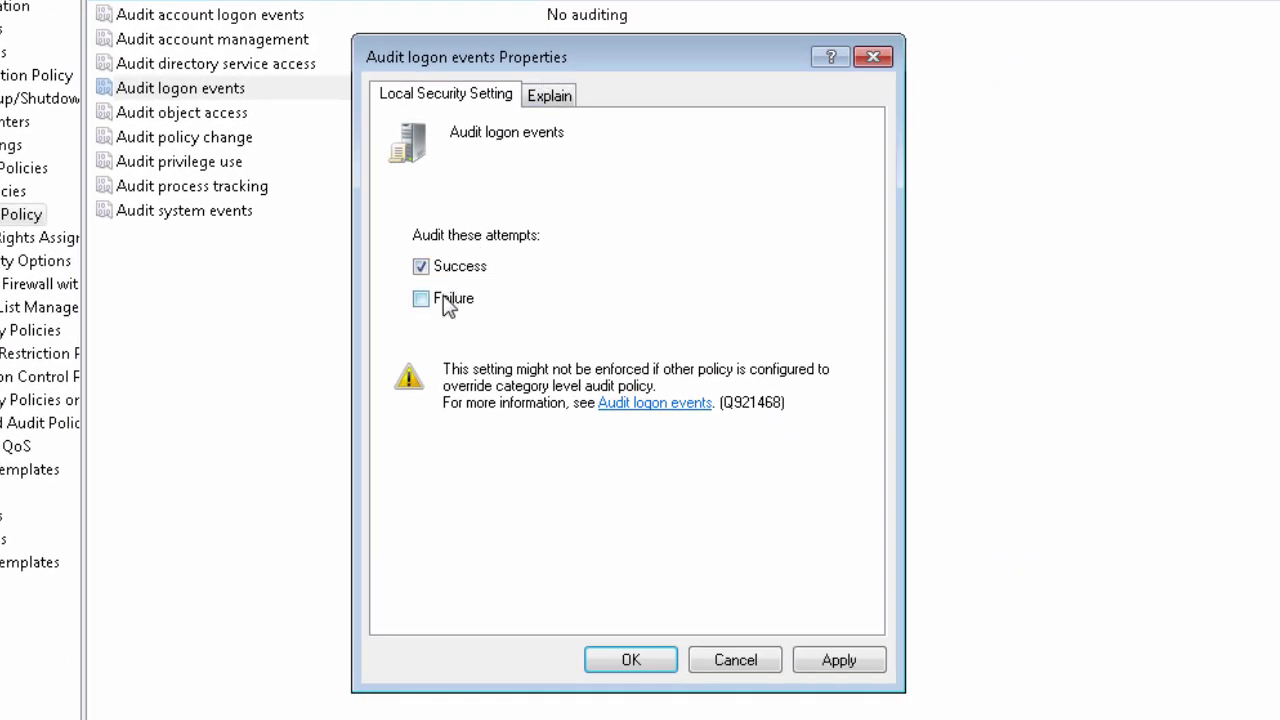
click(447, 305)
click(845, 662)
click(640, 661)
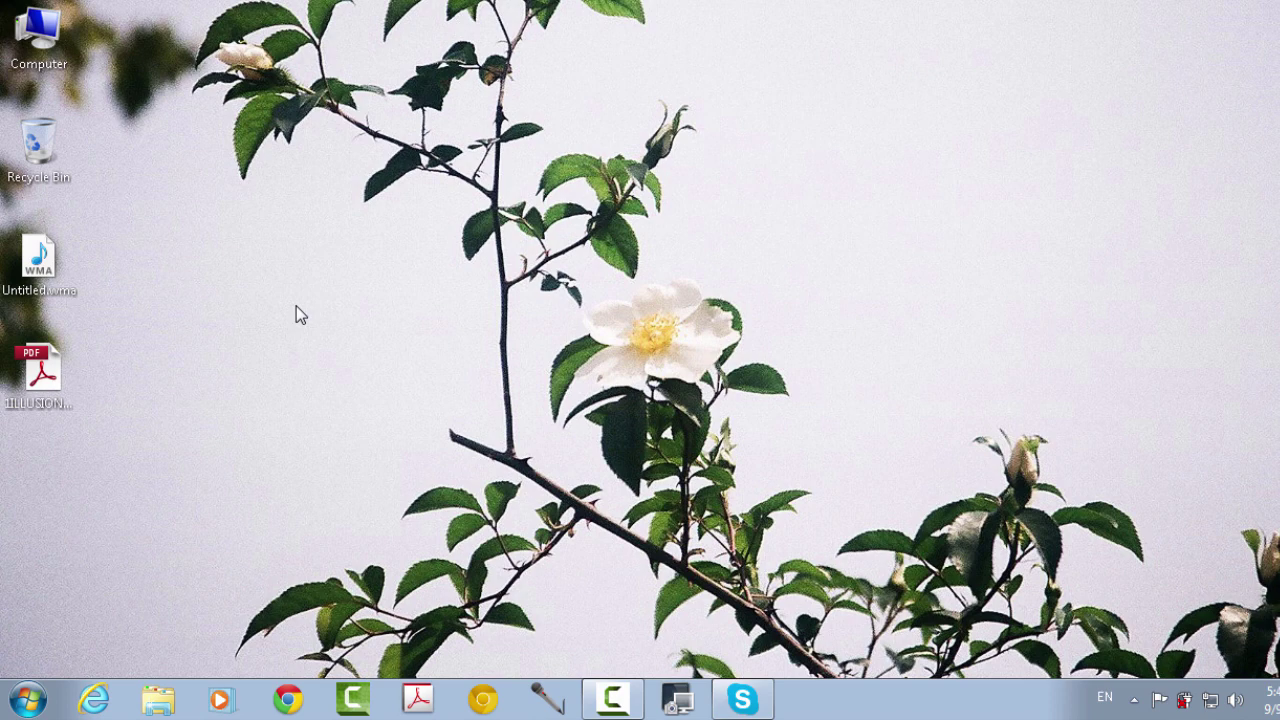
Step: Search for "event view" and switch to Event Viewer
click(27, 700)
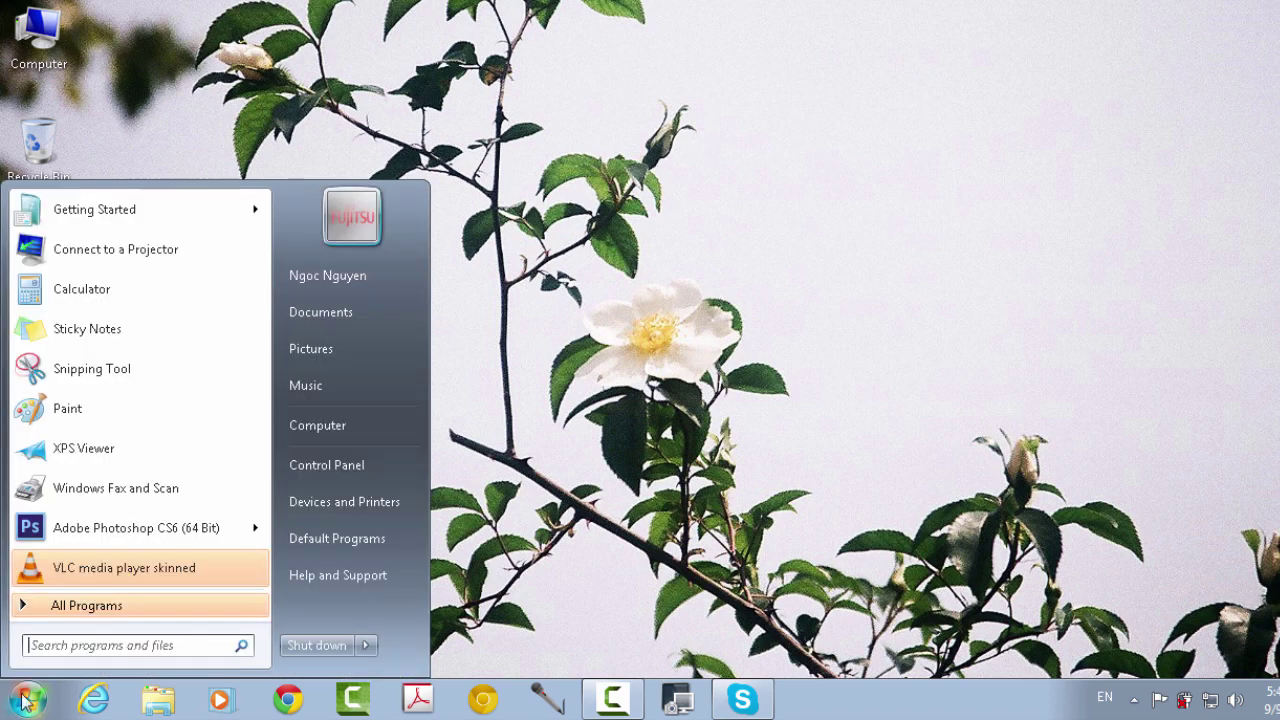
click(74, 646)
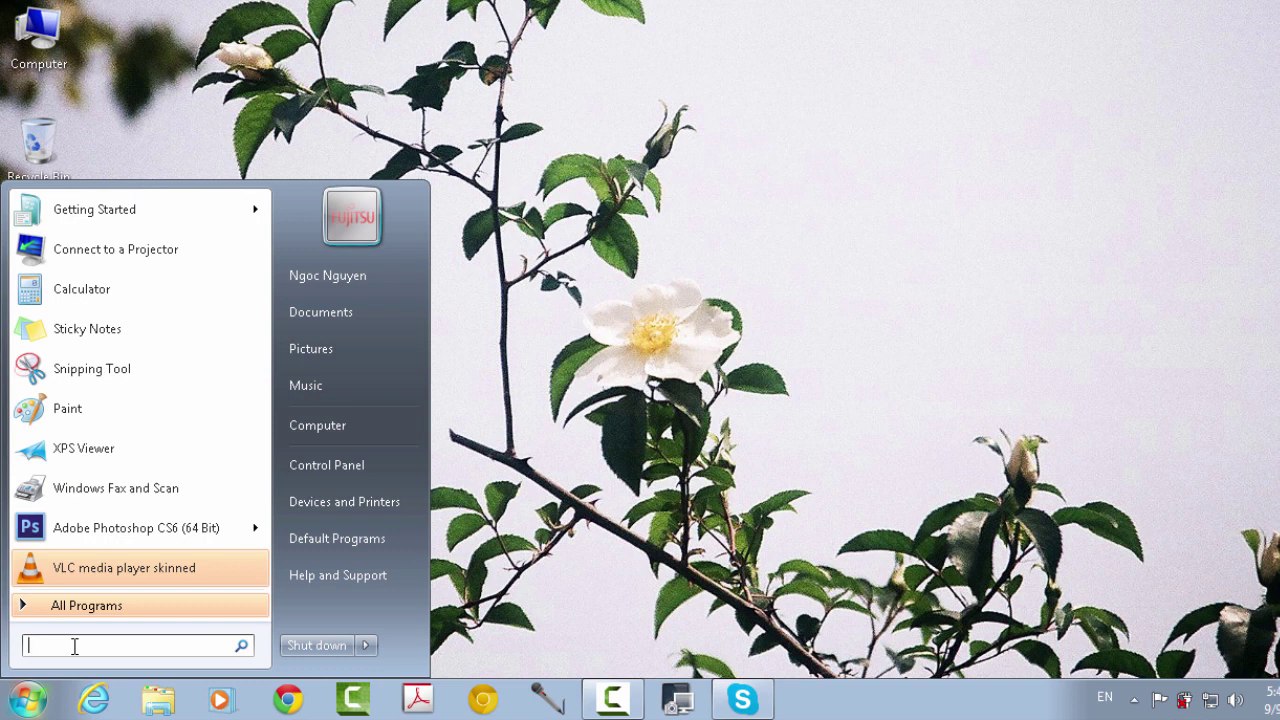
text(event v)
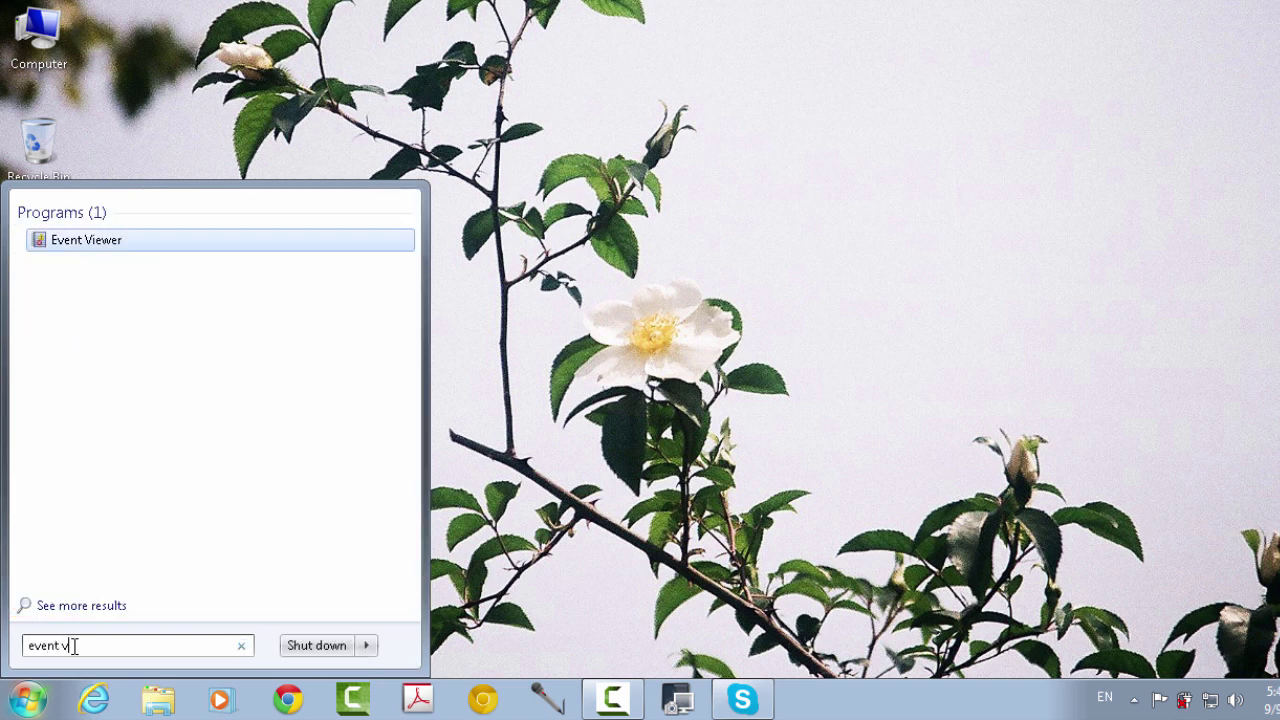
text(iew)
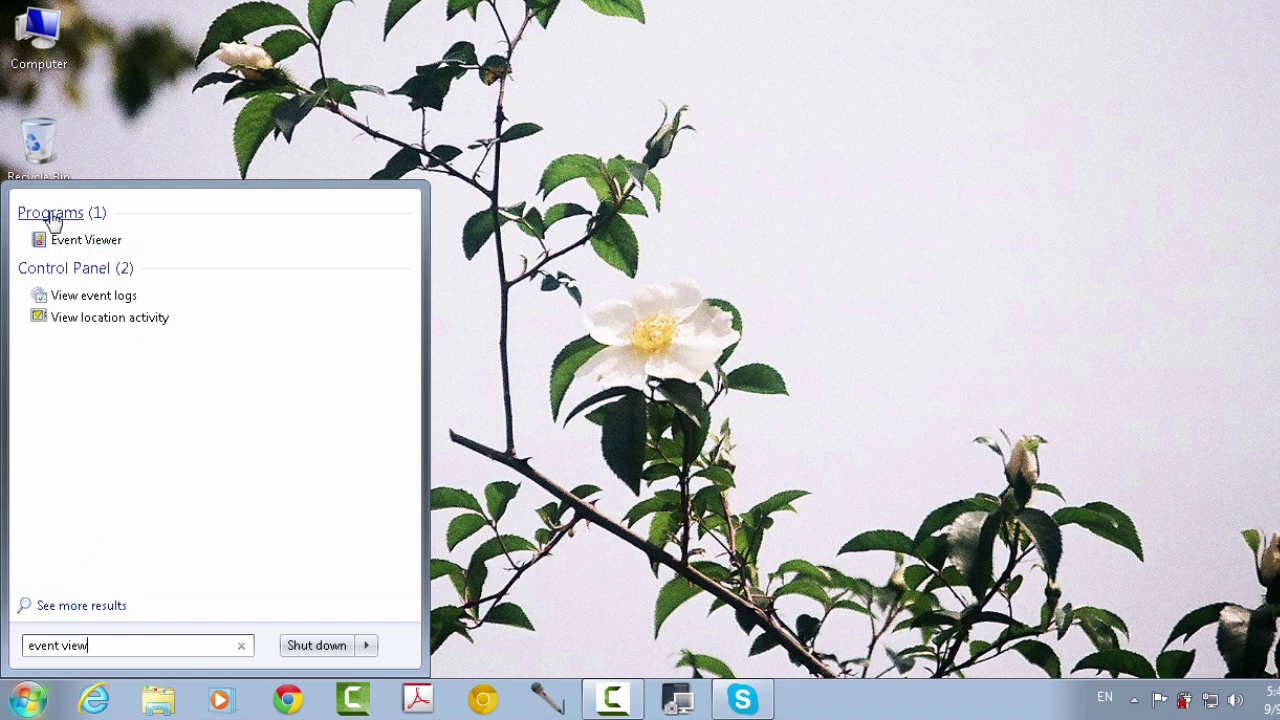
click(80, 241)
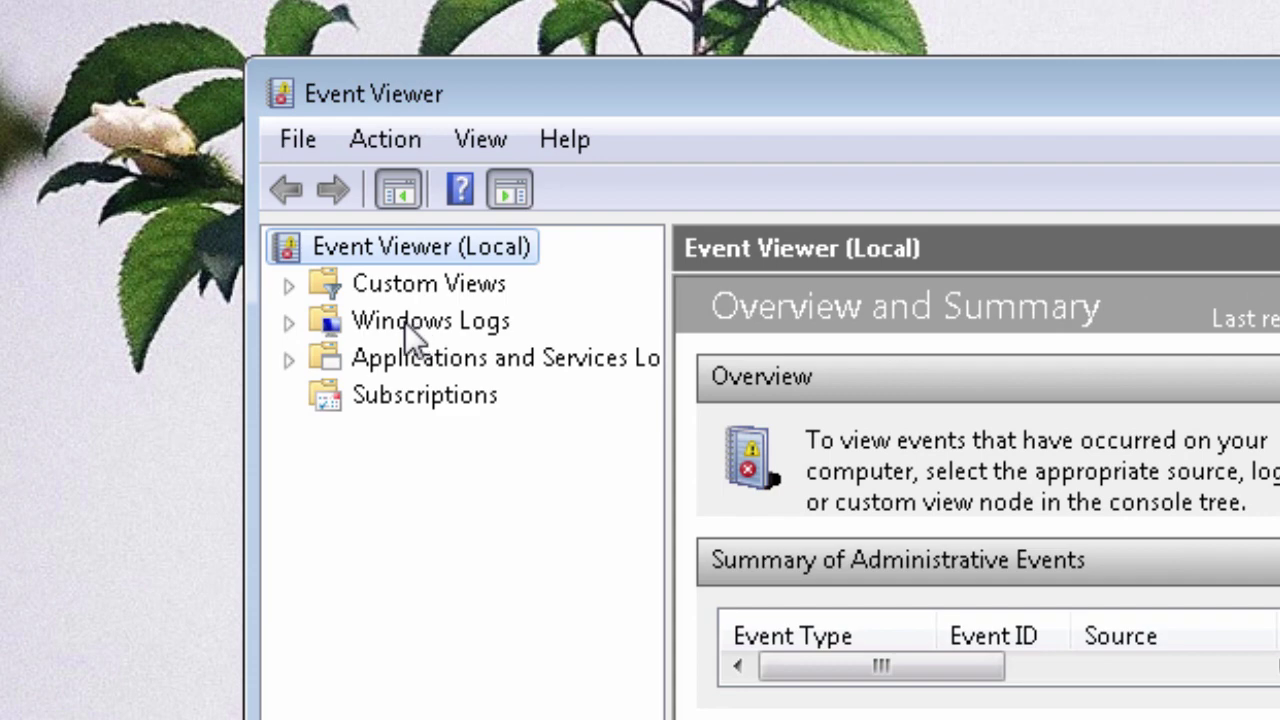
Step: Show the Security log under Windows Logs and maximize the window
double_click(405, 322)
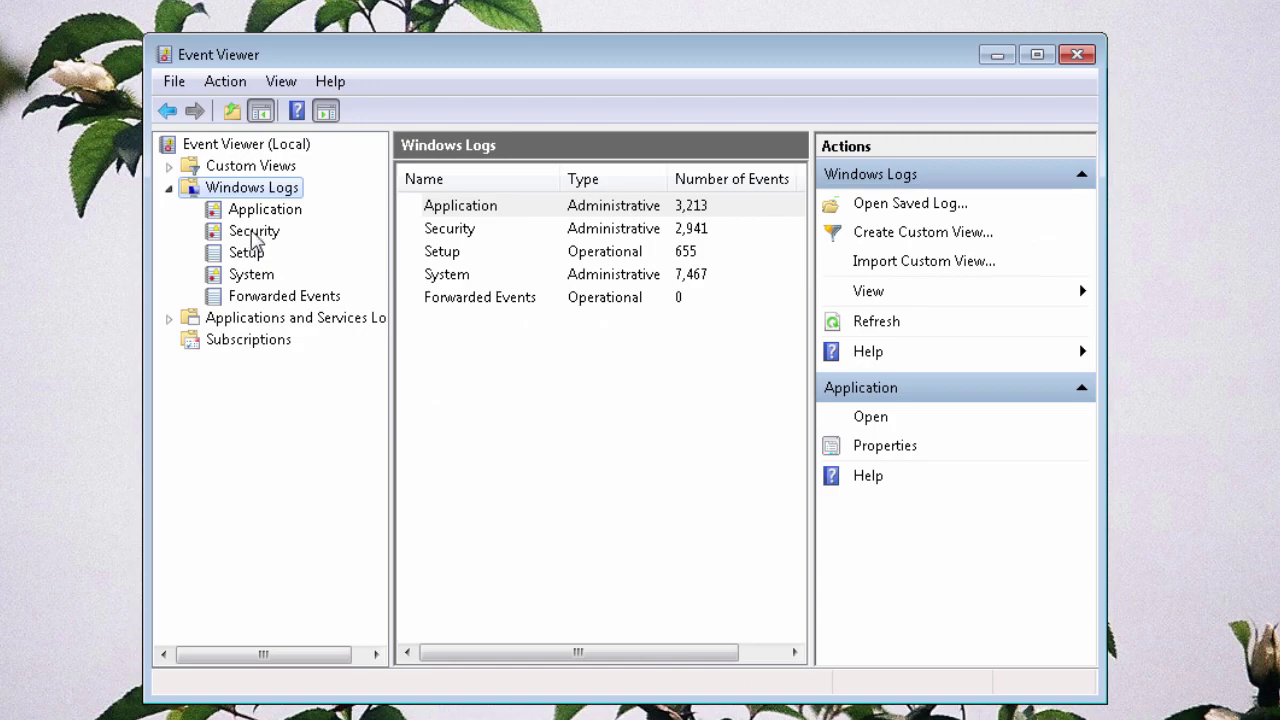
click(253, 233)
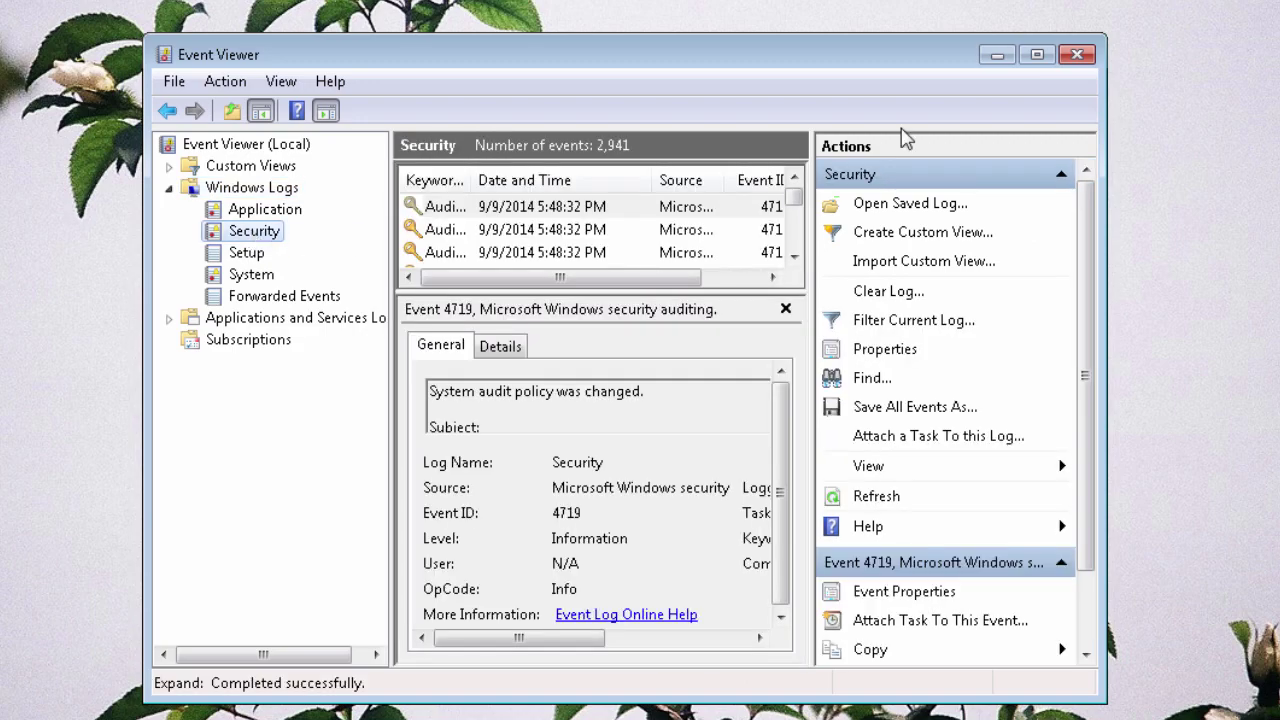
double_click(810, 62)
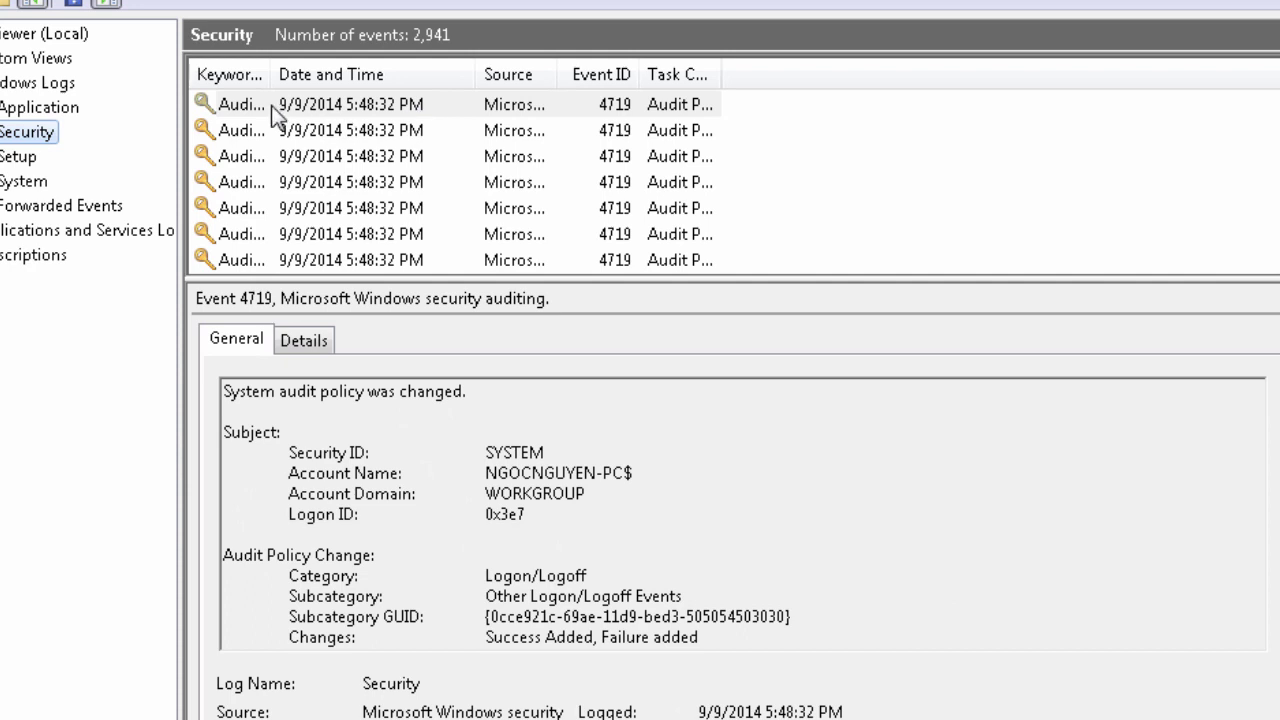
Step: Check the two newest security events and fit the Source and Task Category columns to their contents
click(232, 129)
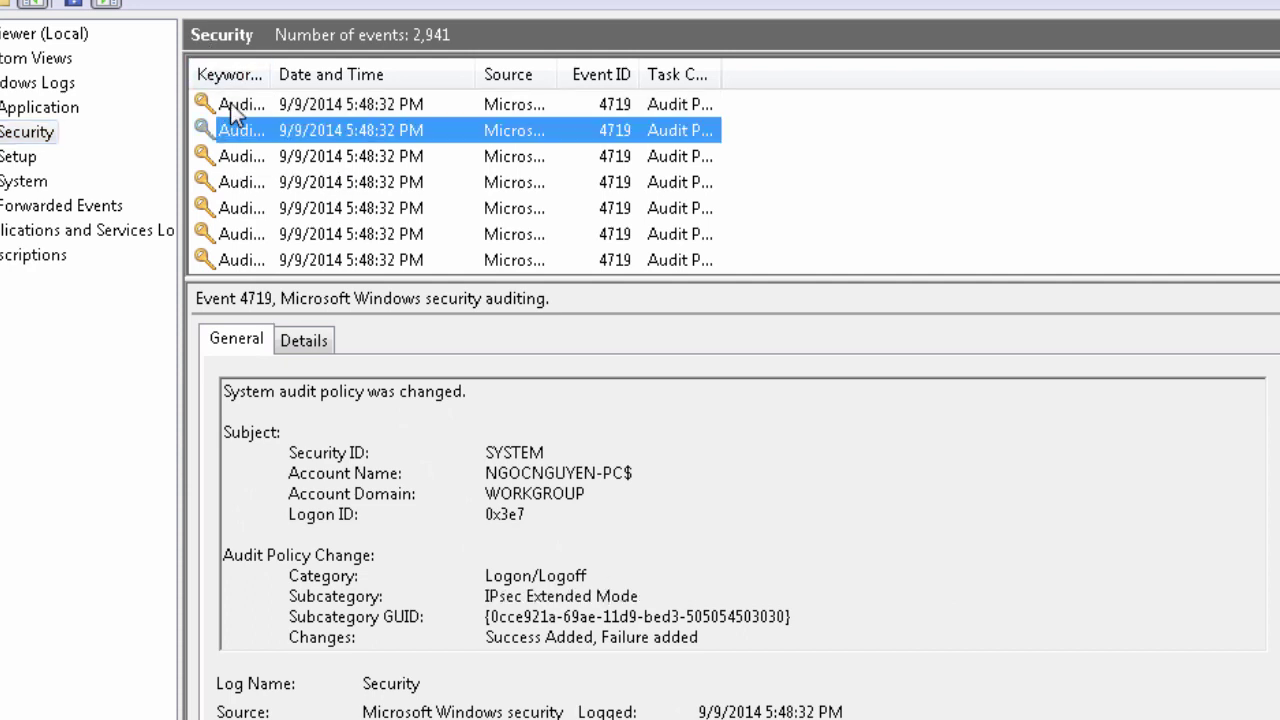
click(232, 103)
click(232, 130)
double_click(560, 74)
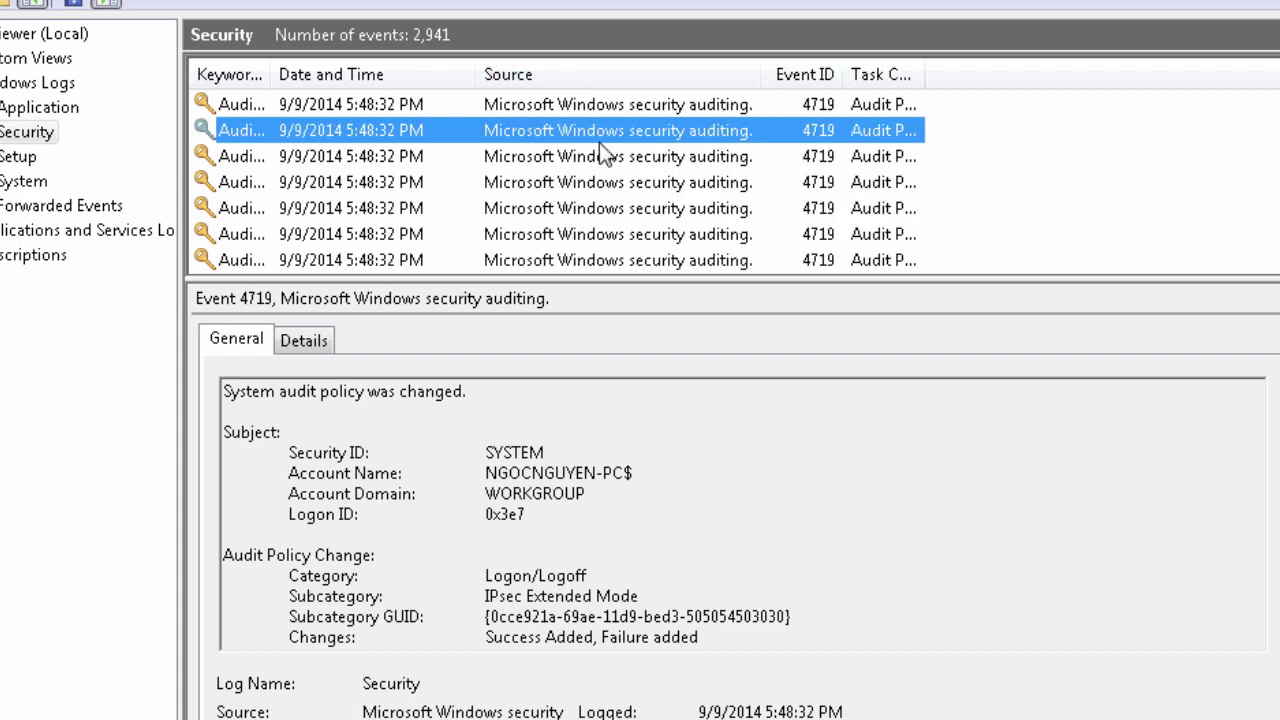
double_click(926, 74)
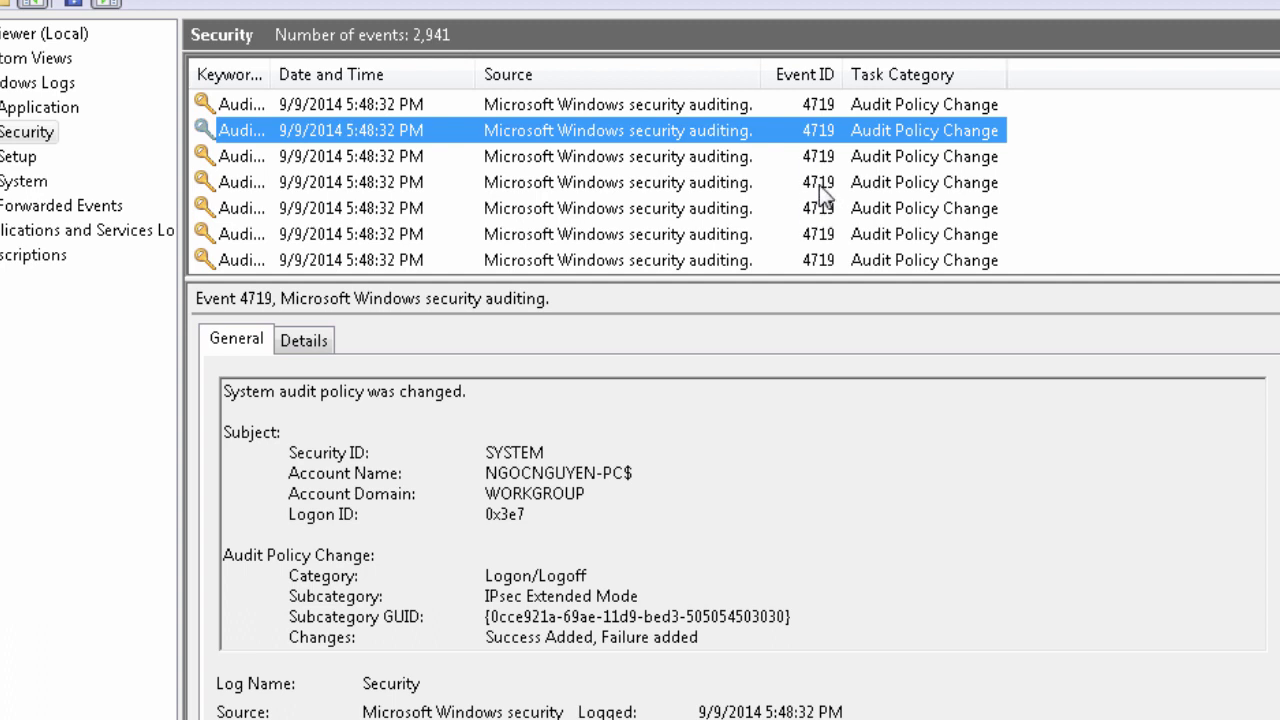
Step: Browse the older Security log entries and view the Logon event with ID 4624 from 9/9/2014 2:50:10 PM
click(818, 187)
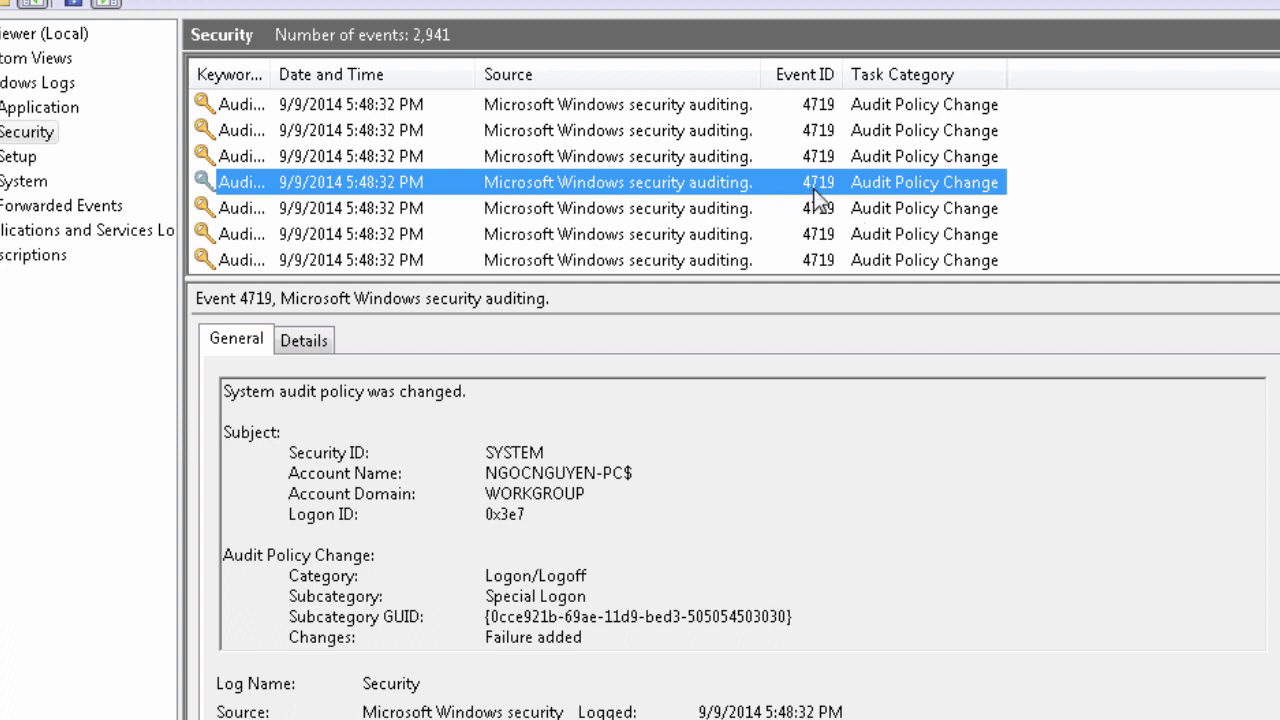
scroll(811, 189, down, 2)
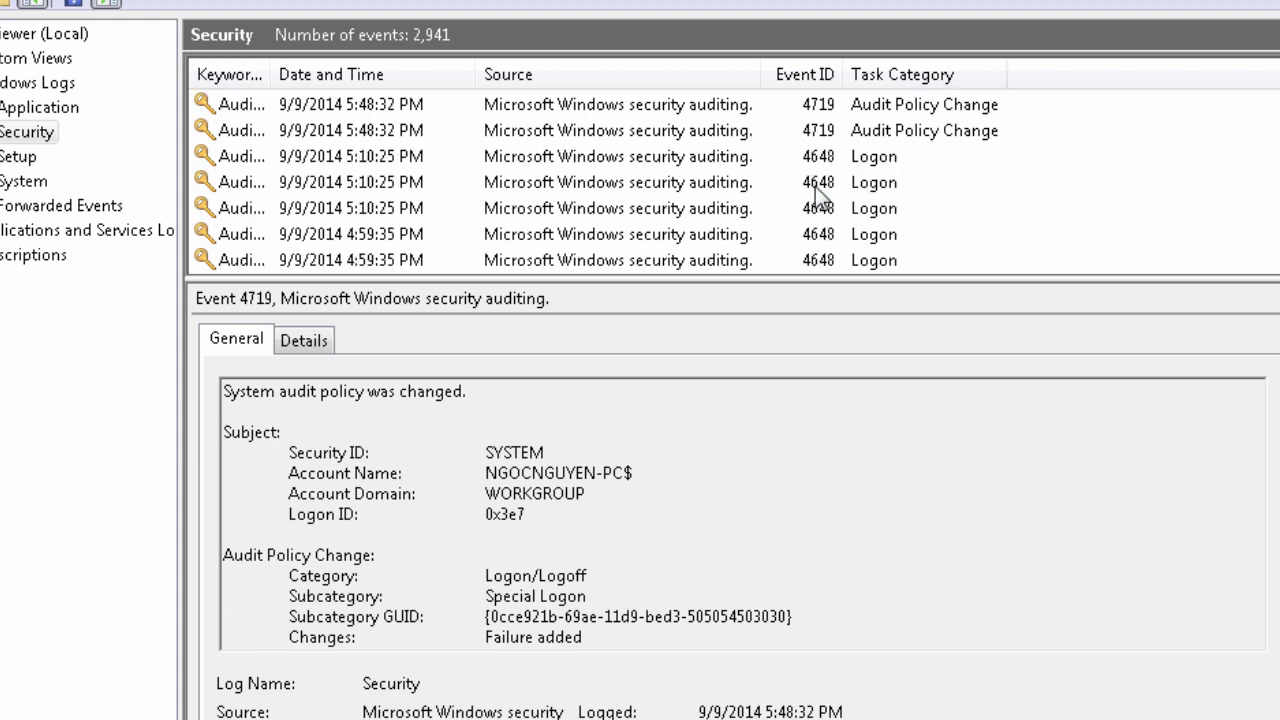
scroll(838, 212, down, 8)
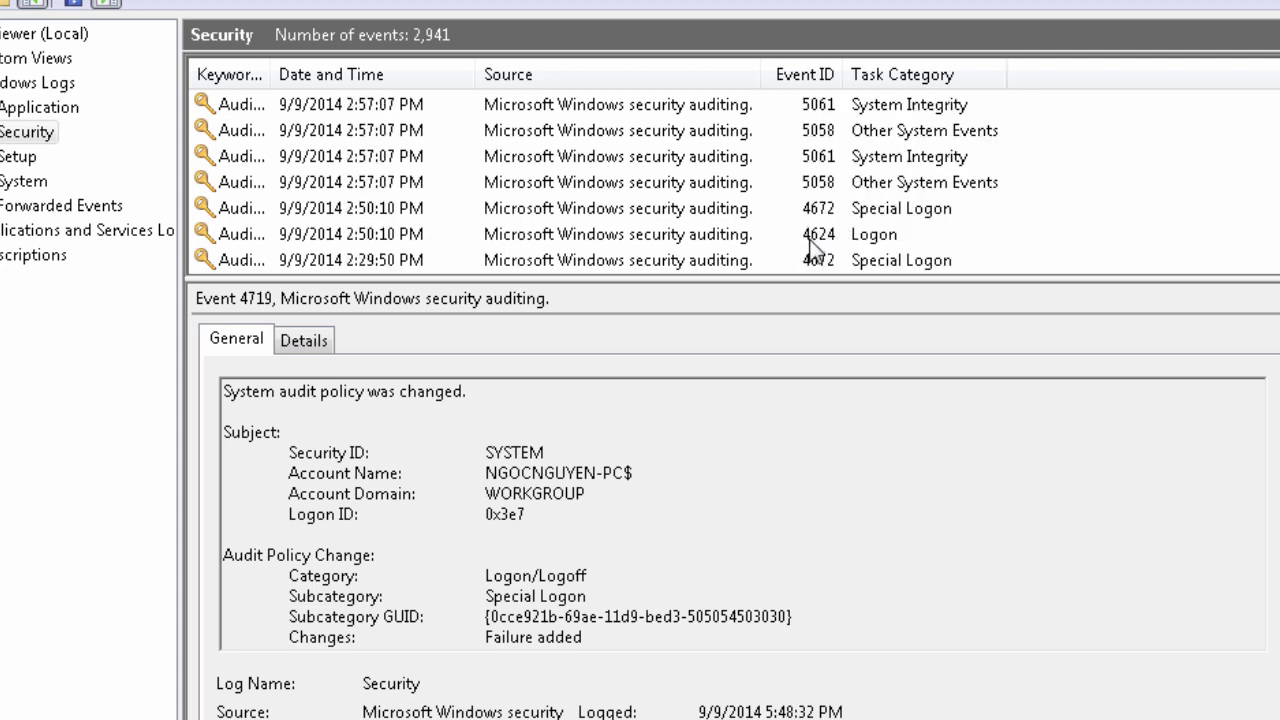
click(811, 240)
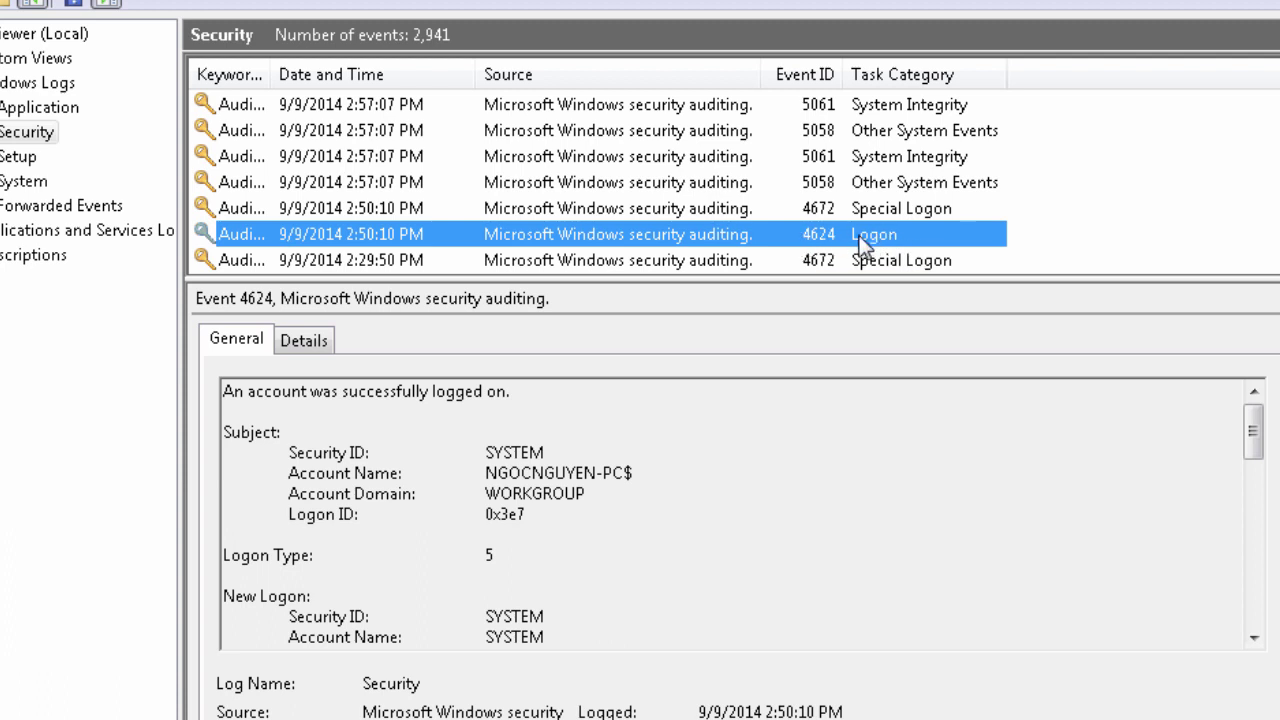
Step: Open the properties of the selected Logon event 4624 and examine its subject's Security ID and Account Name and its Keywords value
double_click(222, 240)
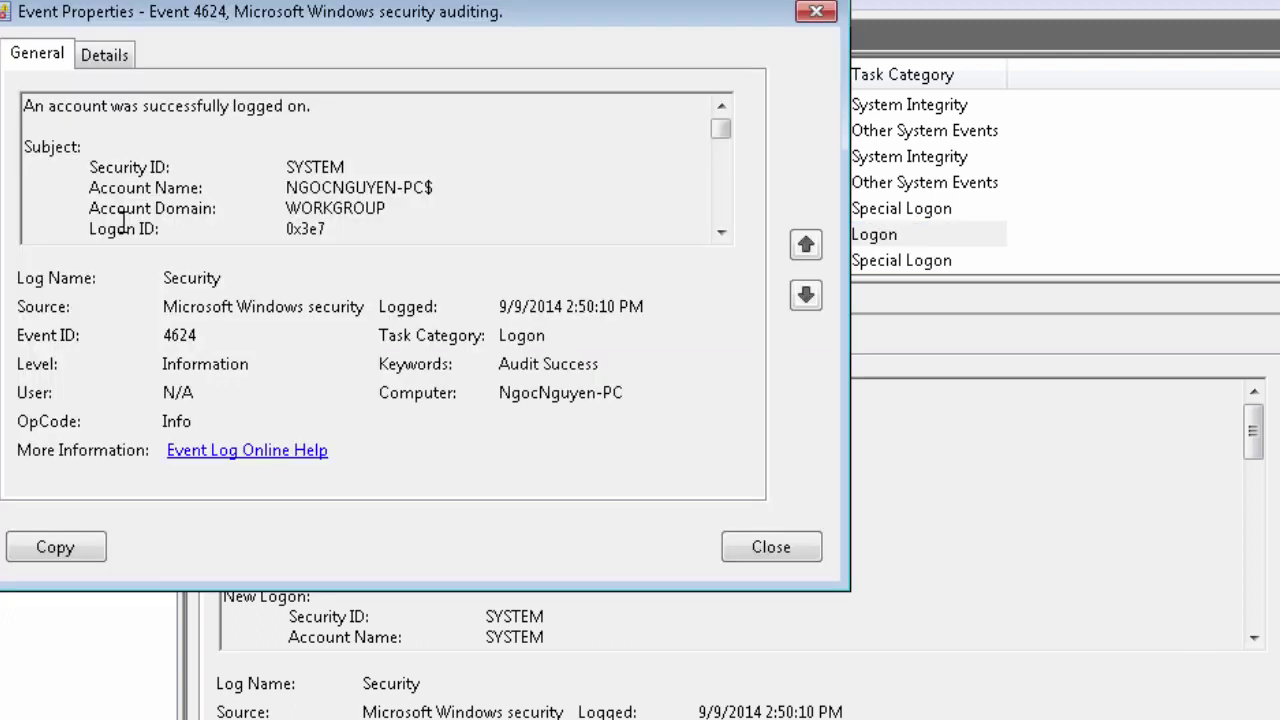
drag(150, 167, 357, 163)
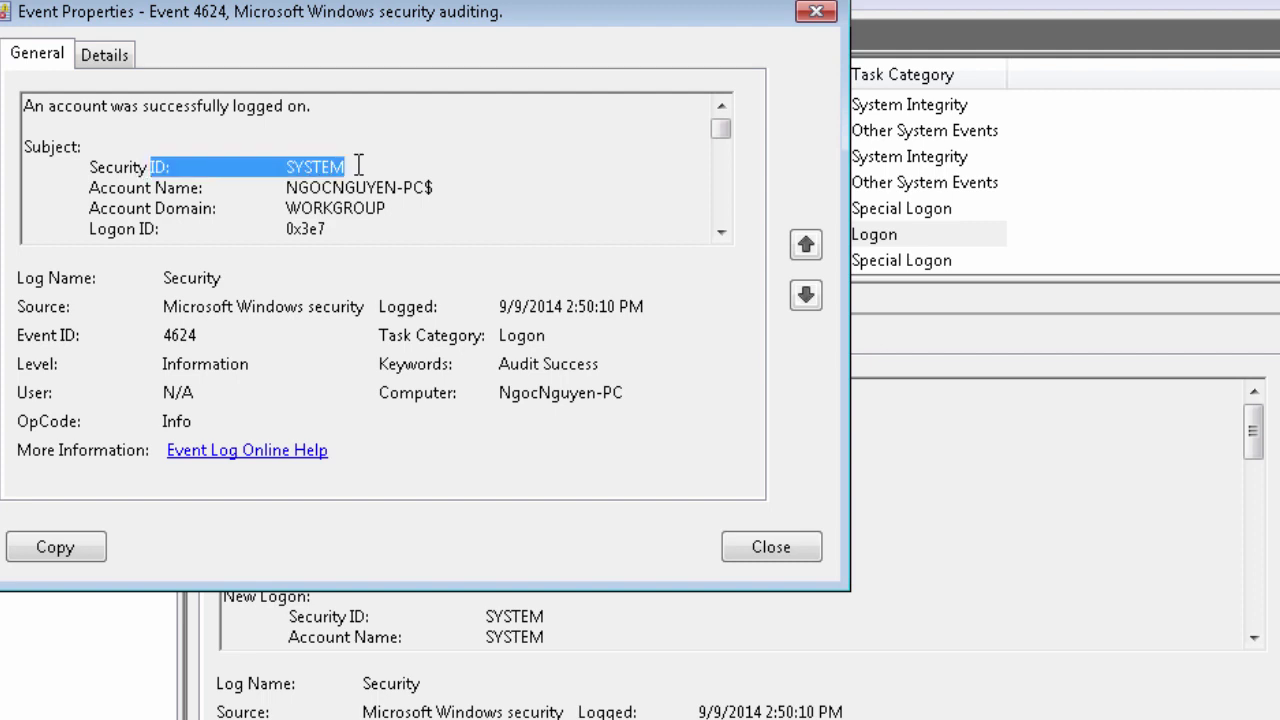
click(360, 166)
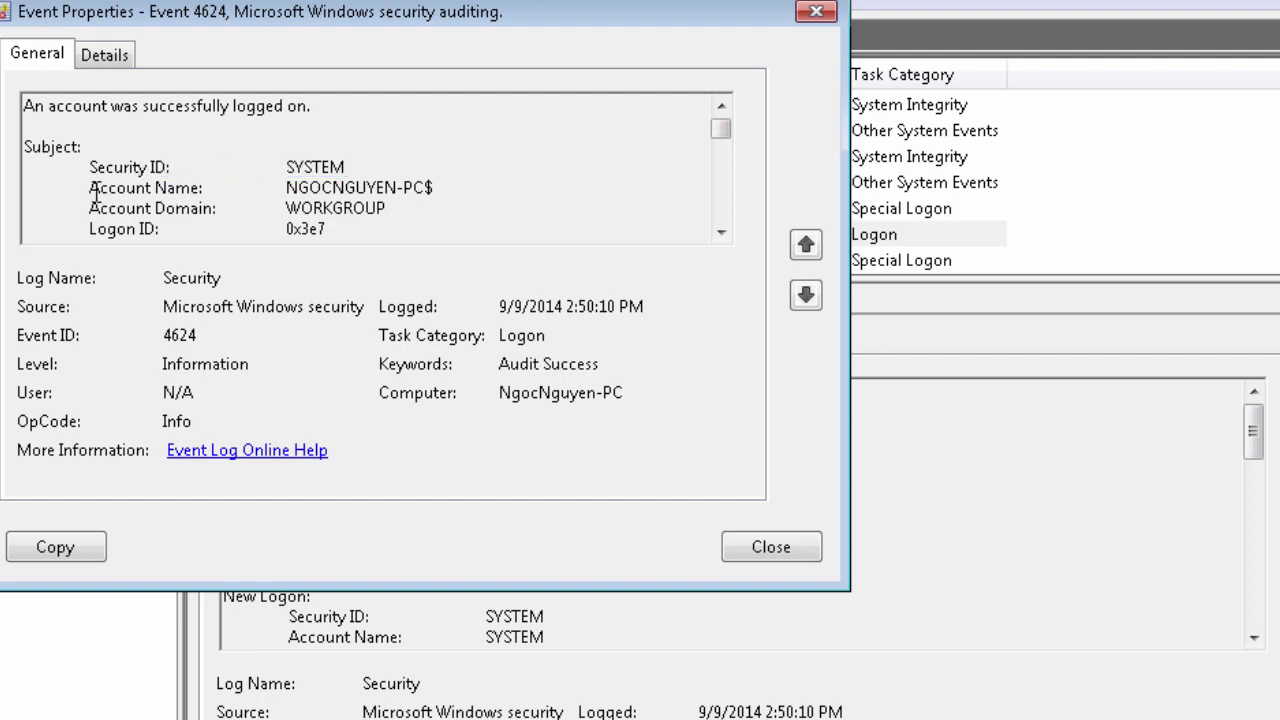
drag(88, 188, 425, 188)
click(457, 189)
drag(287, 188, 469, 189)
click(469, 189)
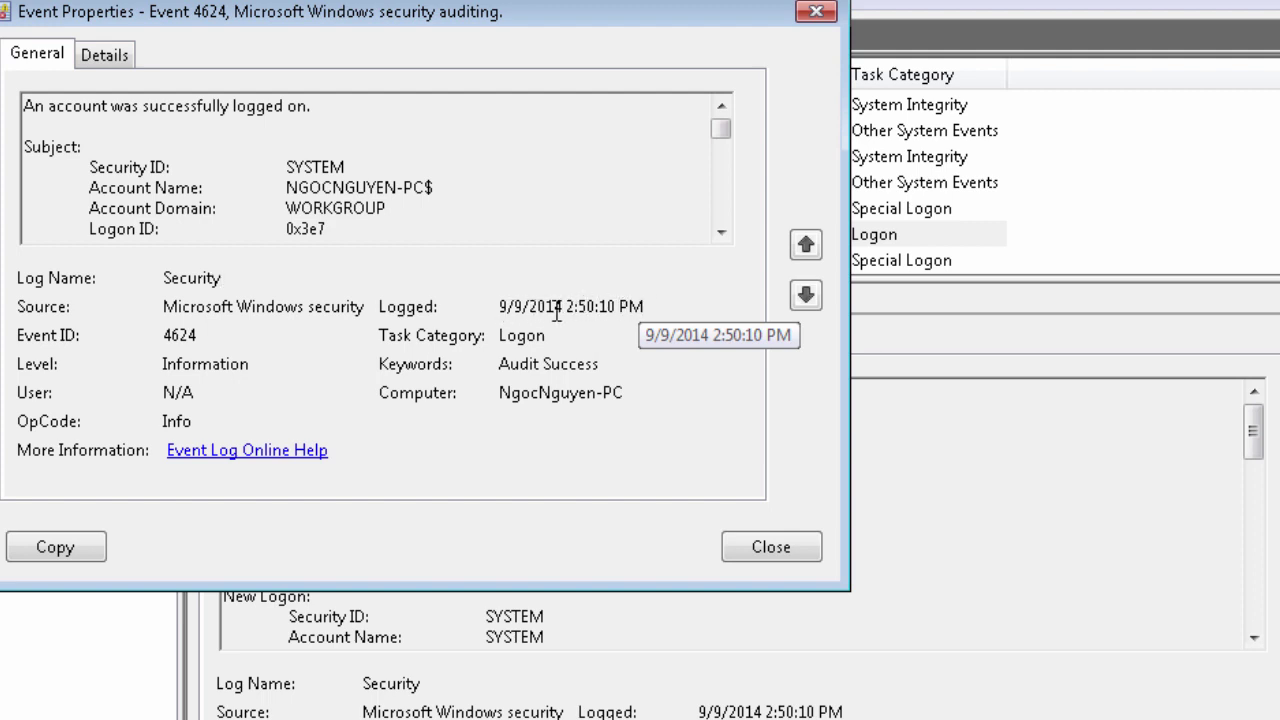
drag(503, 364, 623, 363)
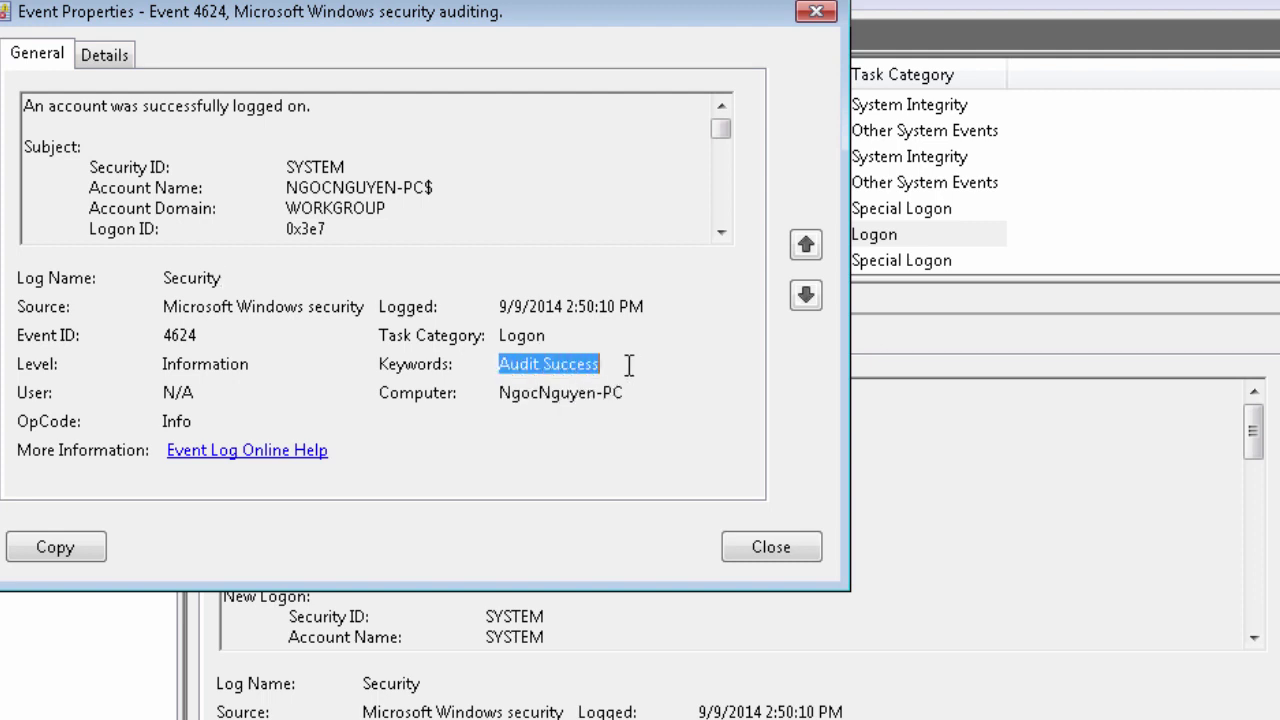
click(623, 363)
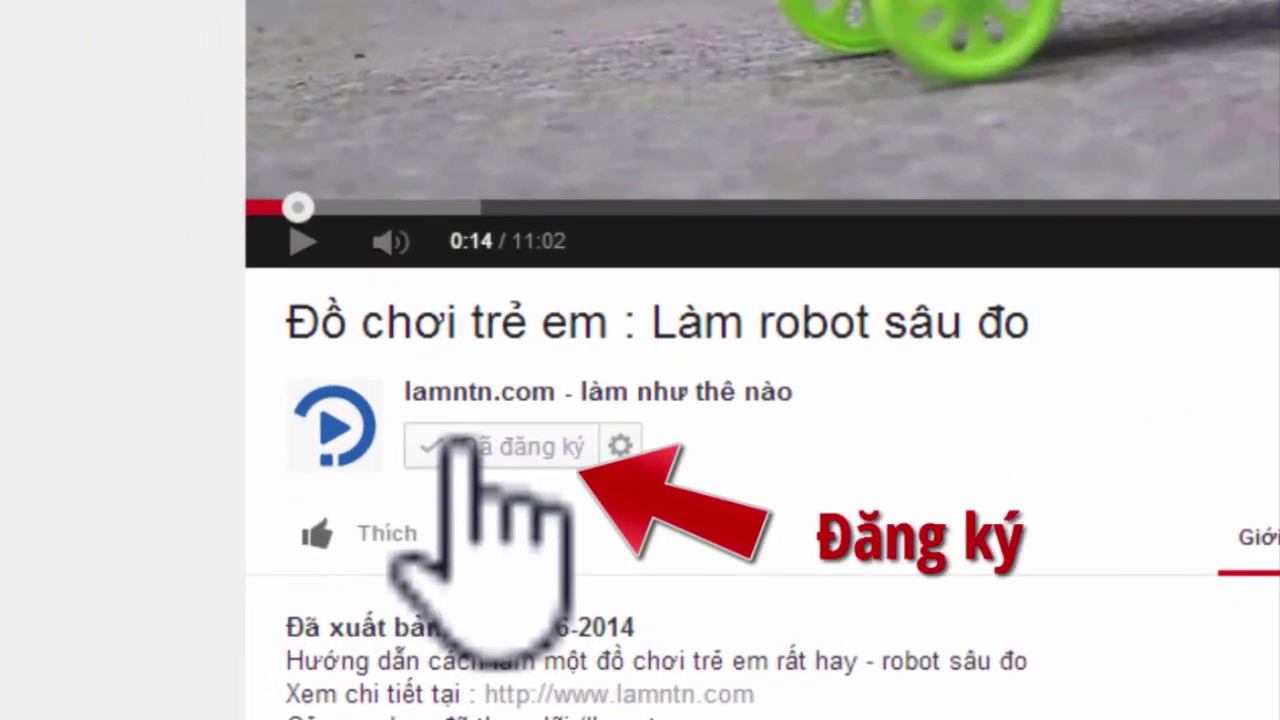
click(370, 530)
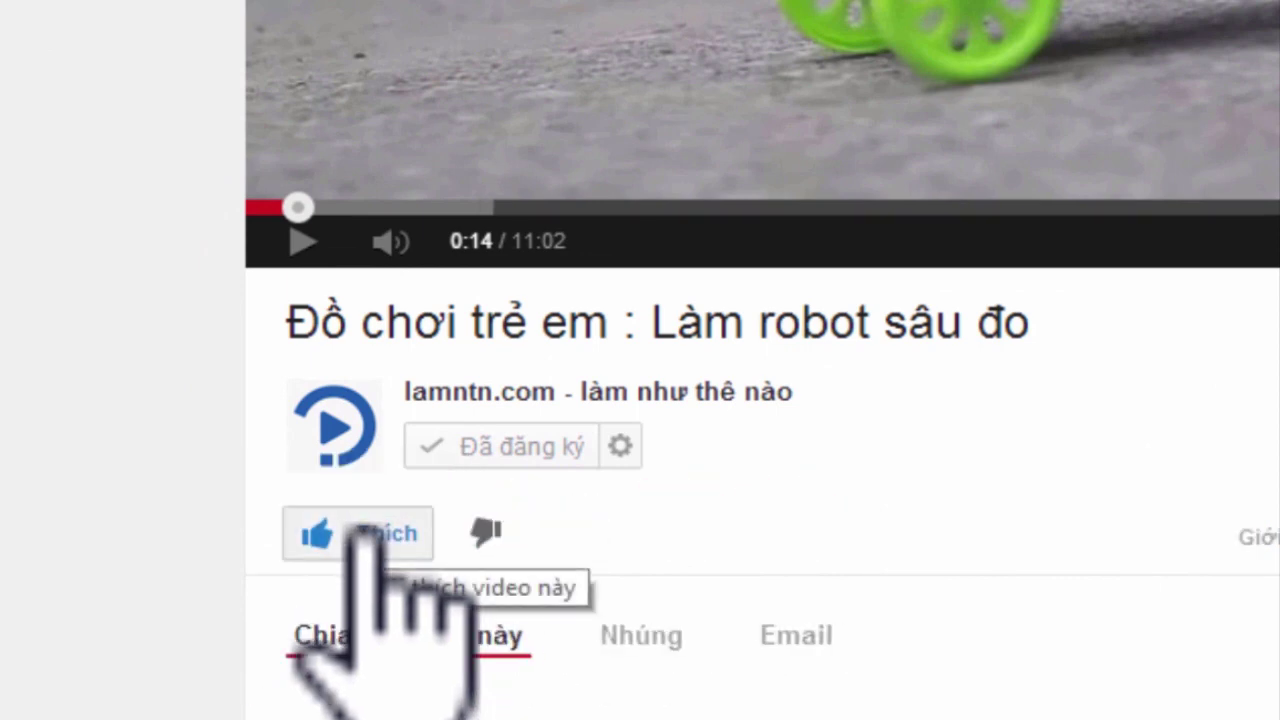